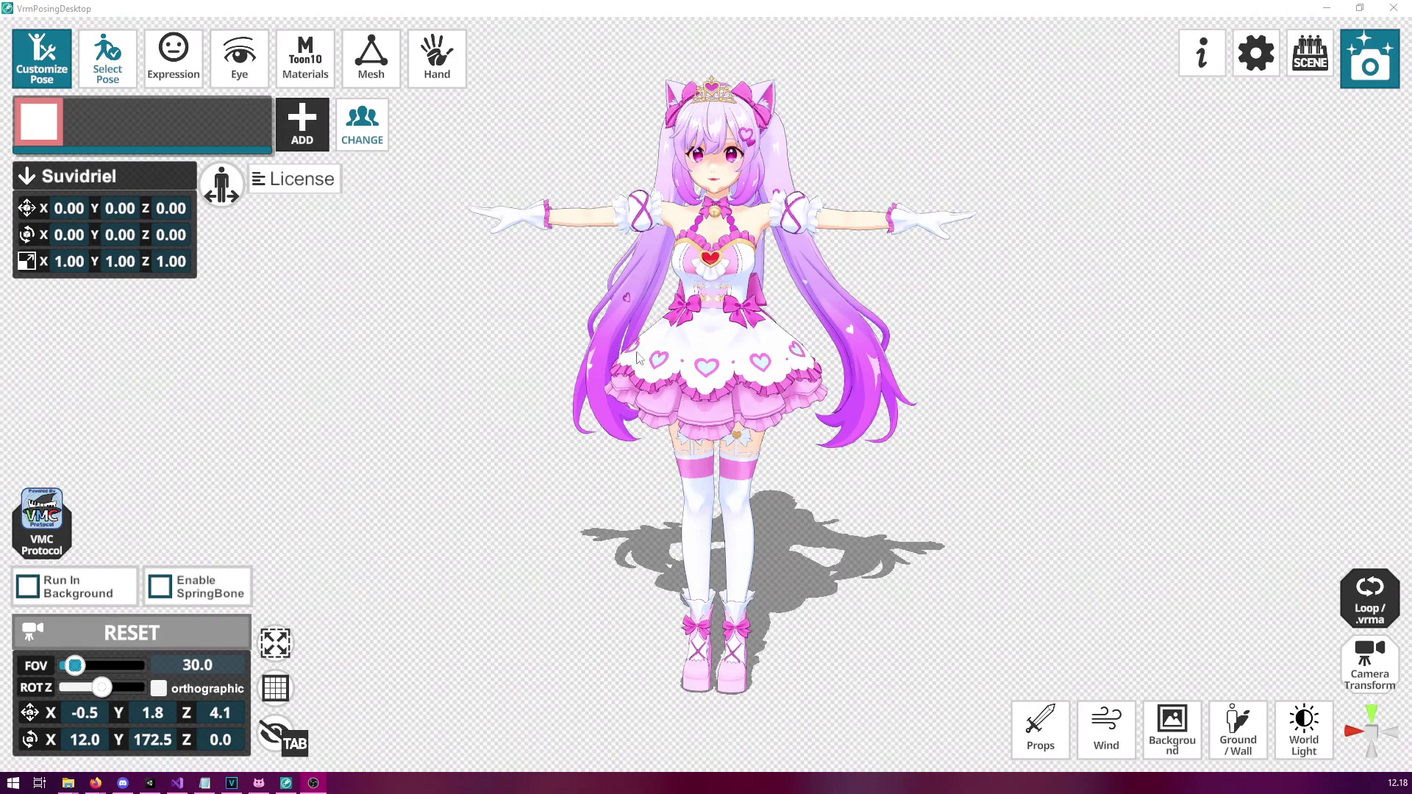
Apply the bent-over pointing pose from the pose library and view the avatar from the front.
{"action": "left_click", "coordinate": [716, 340]}
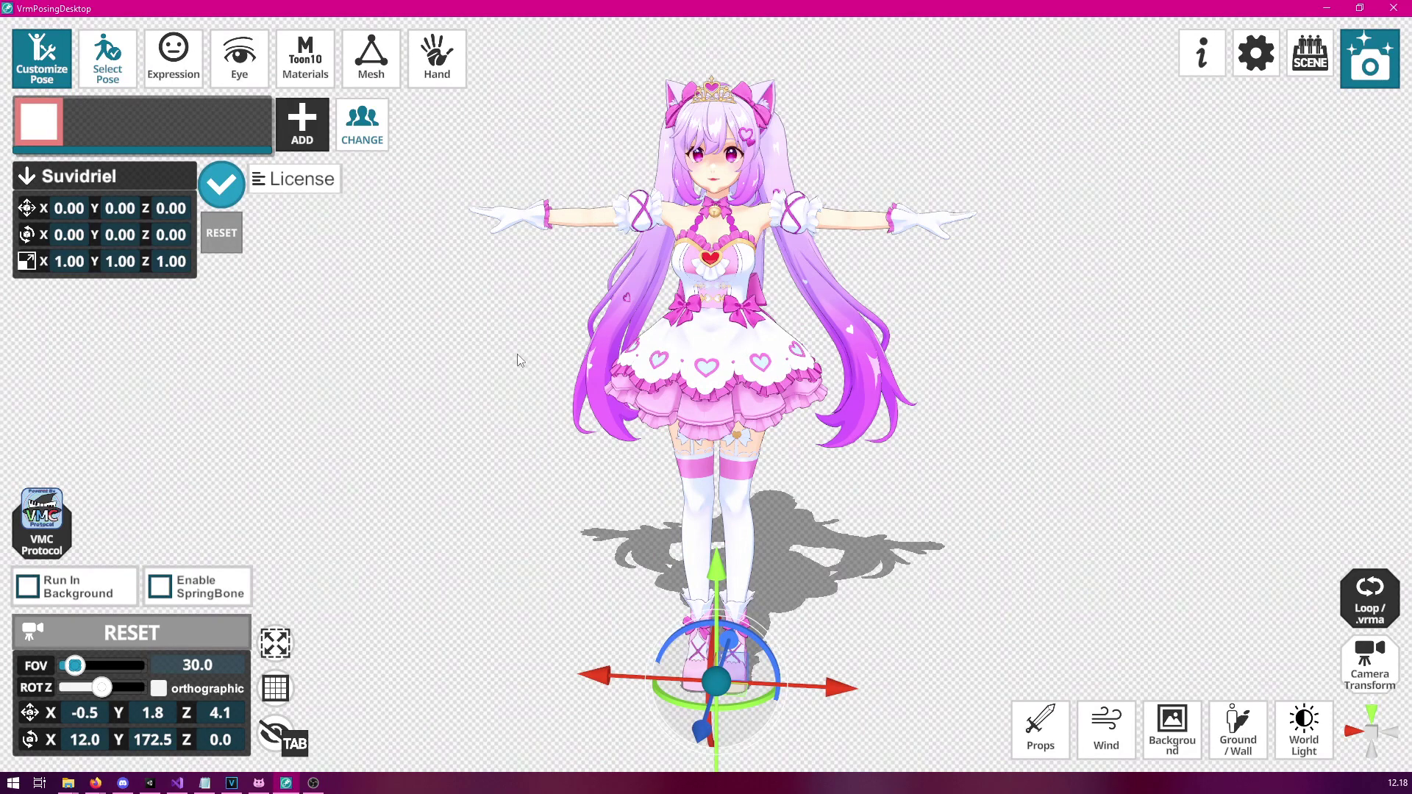
{"action": "left_click_drag", "start_coordinate": [519, 351], "coordinate": [464, 358]}
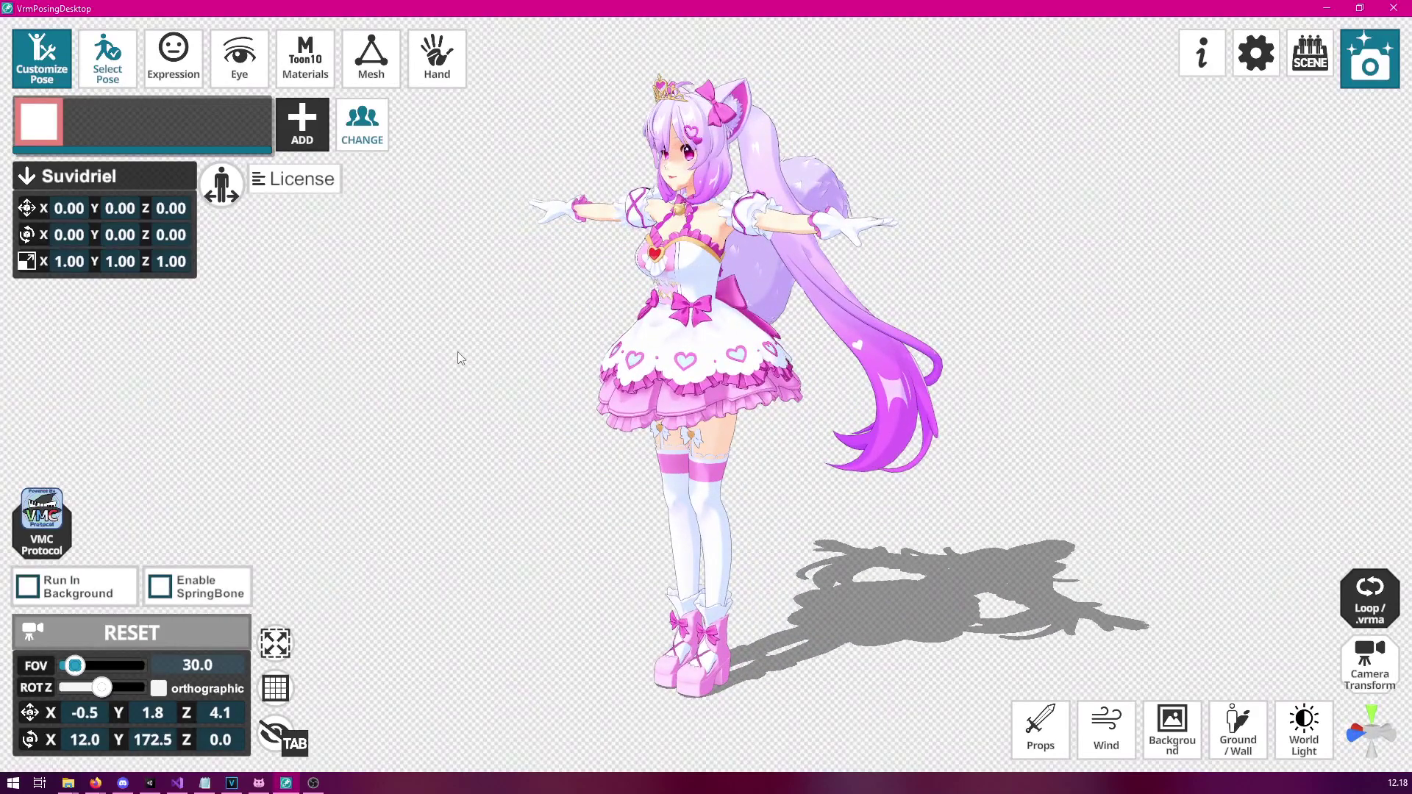
{"action": "left_click", "coordinate": [127, 57]}
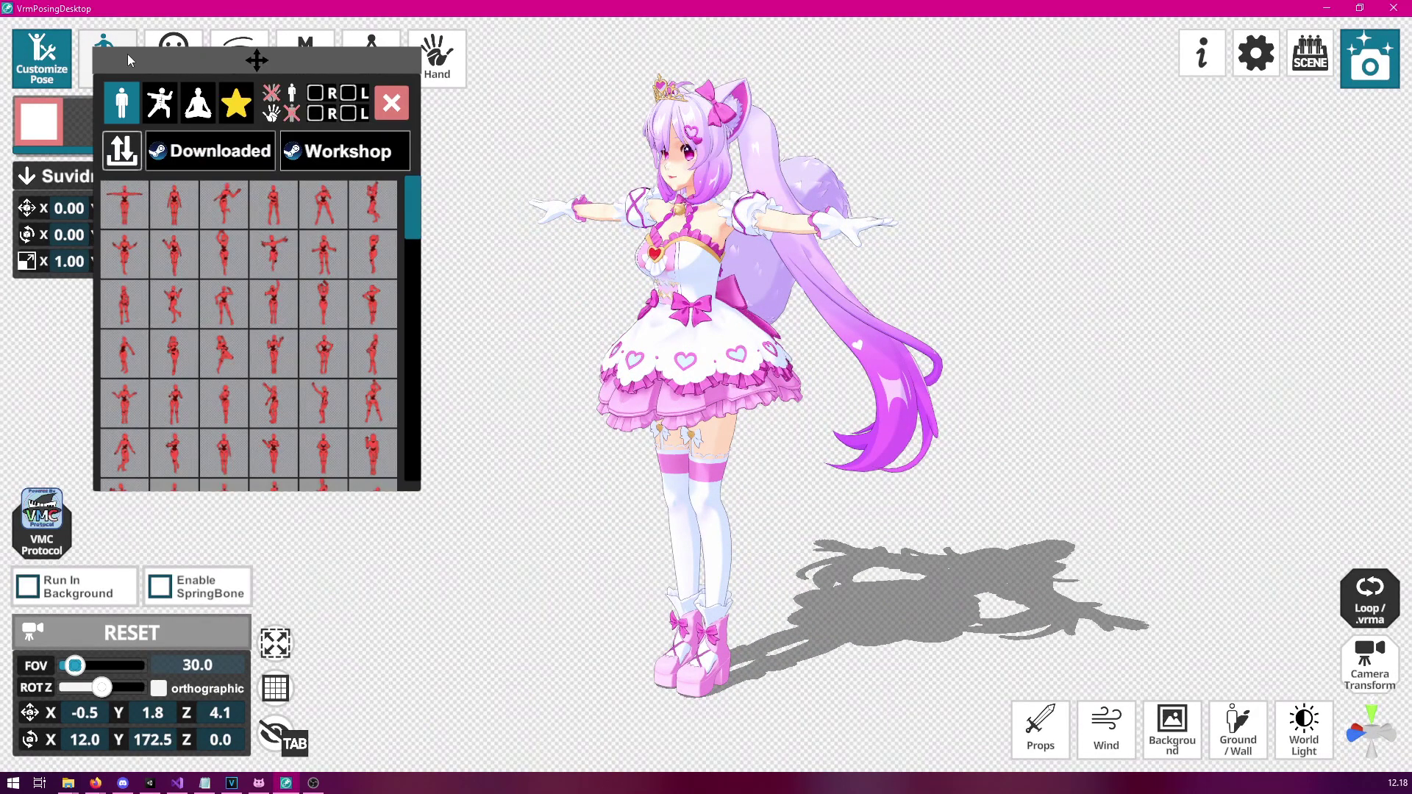
{"action": "left_click_drag", "start_coordinate": [417, 215], "coordinate": [423, 297]}
{"action": "left_click", "coordinate": [327, 310]}
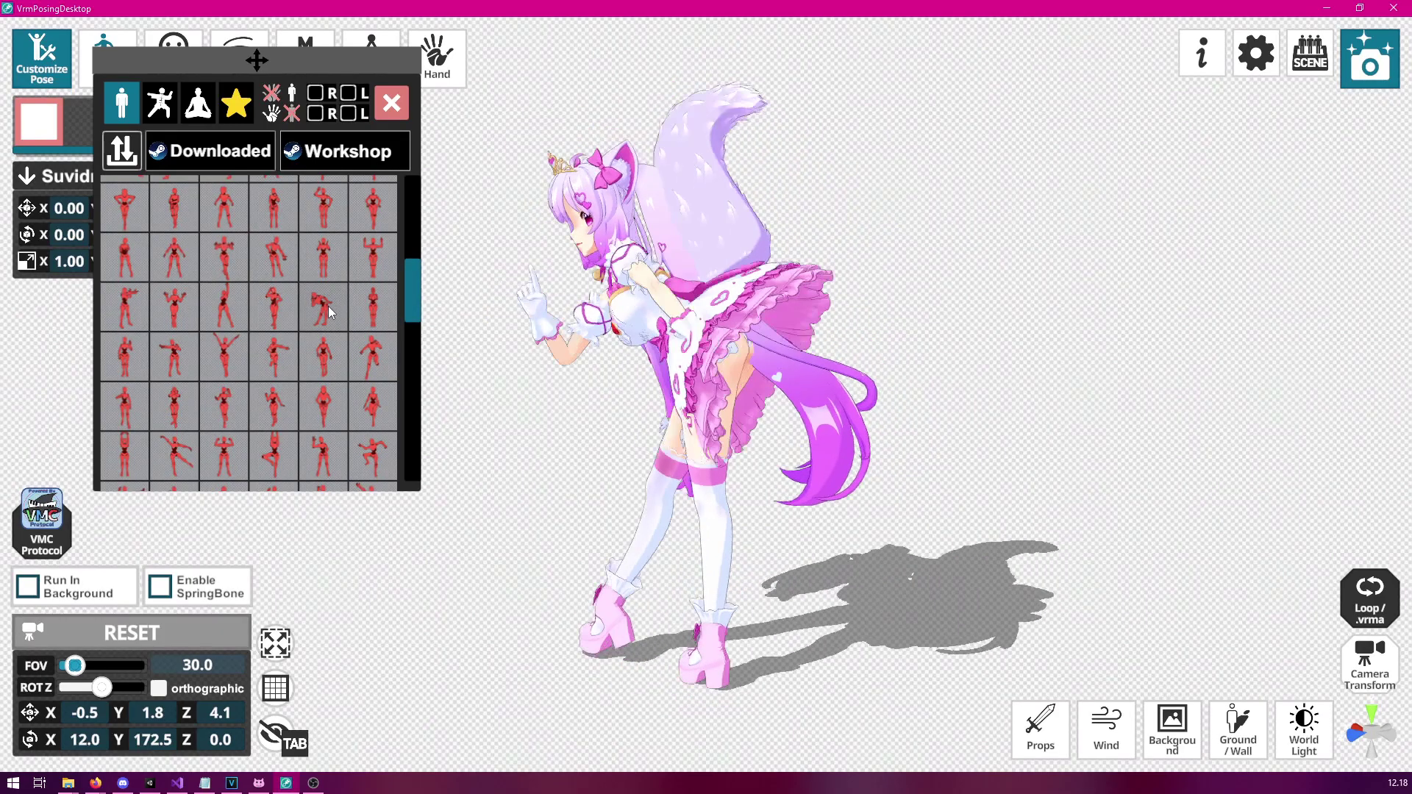
{"action": "left_click", "coordinate": [391, 103]}
{"action": "right_click_drag", "start_coordinate": [491, 298], "coordinate": [594, 287]}
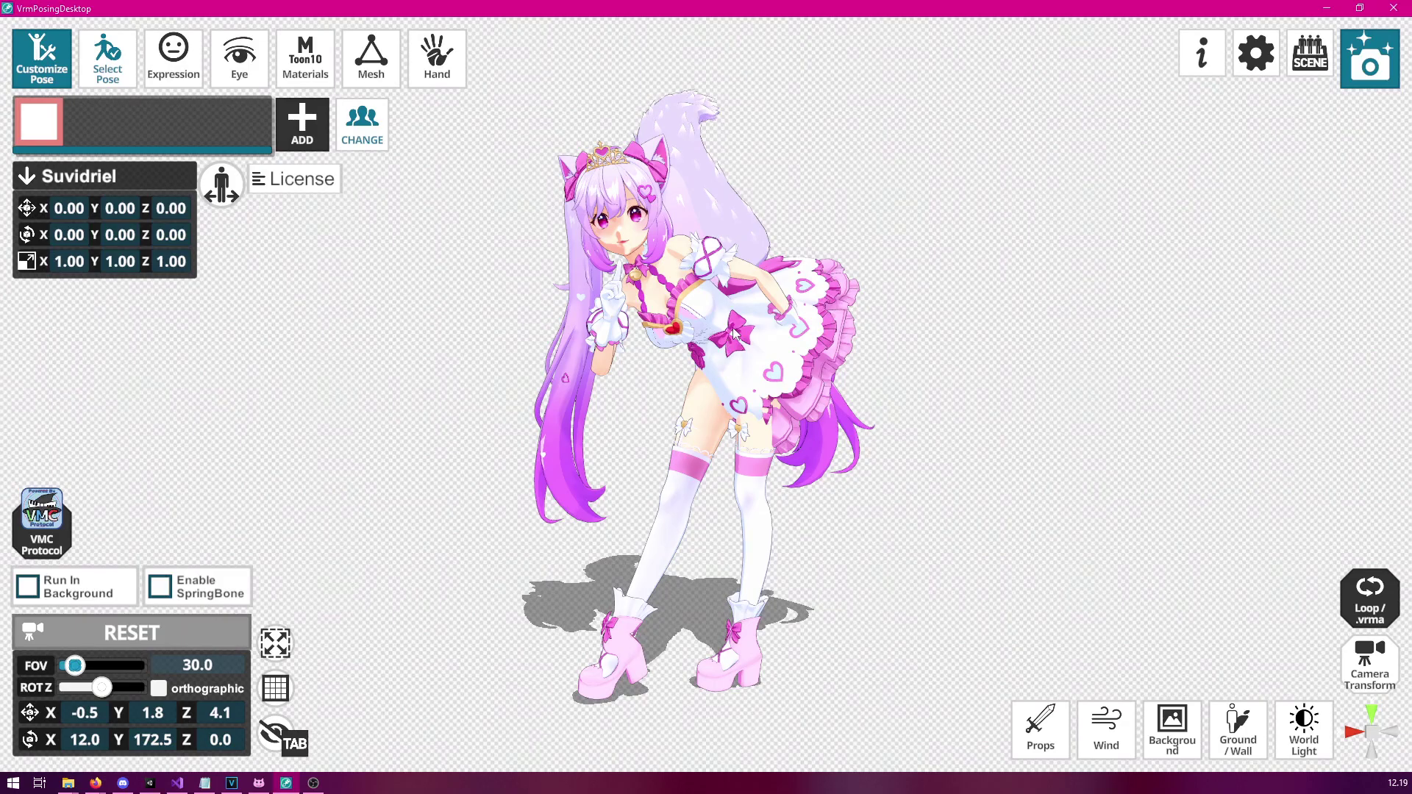
{"action": "left_click", "coordinate": [43, 528]}
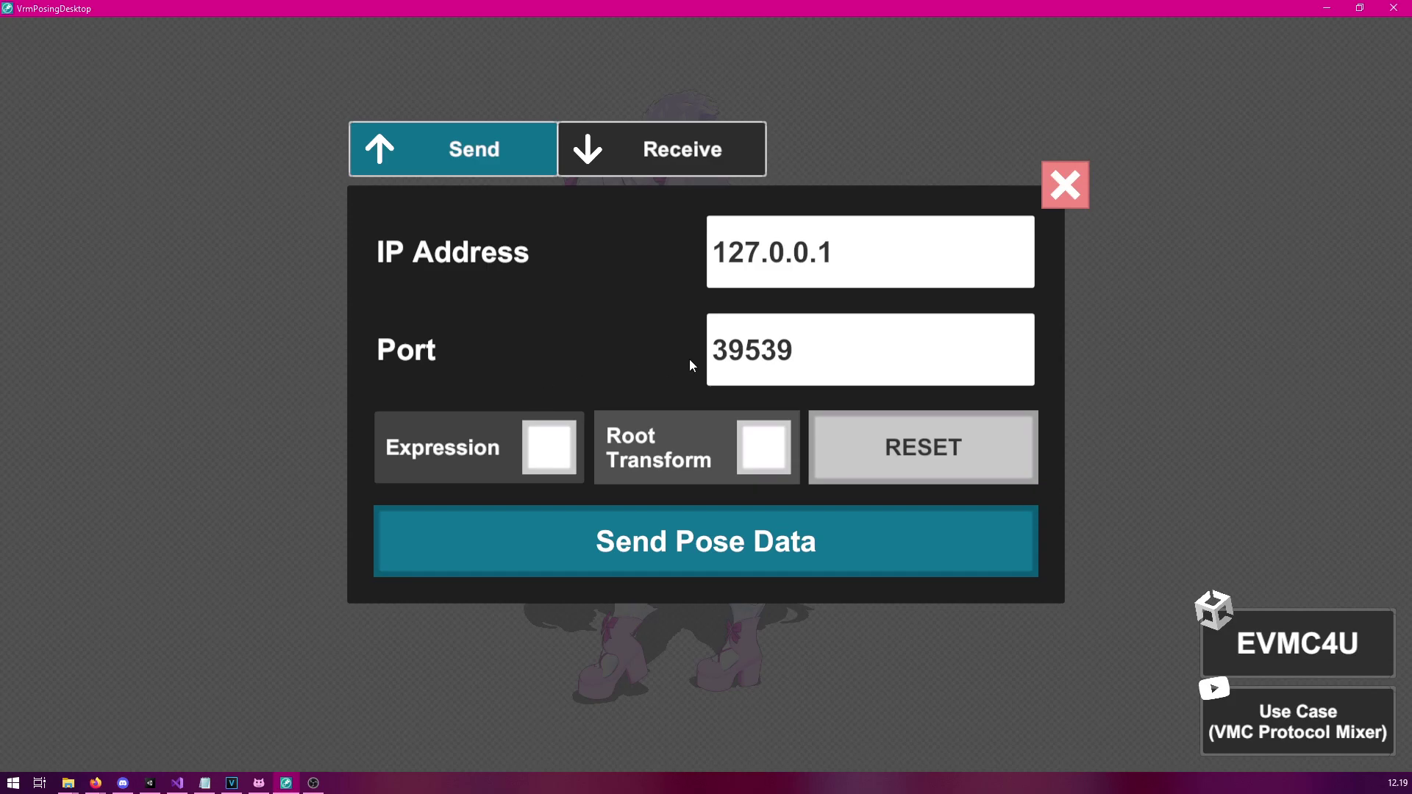
Send the pose data, including root transform, over VMC to port 39539.
{"action": "left_click", "coordinate": [774, 460]}
{"action": "left_click", "coordinate": [805, 356]}
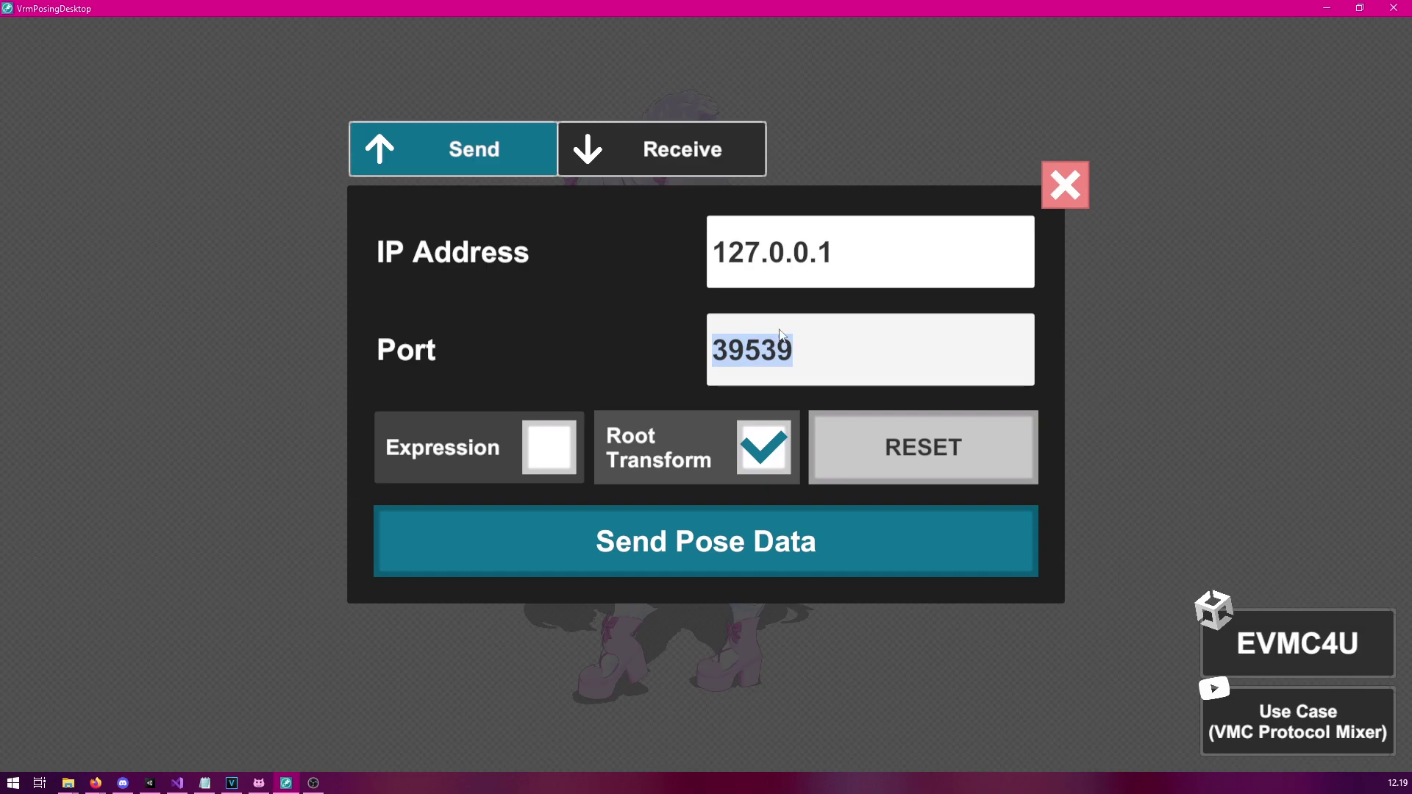
{"action": "left_click", "coordinate": [808, 357]}
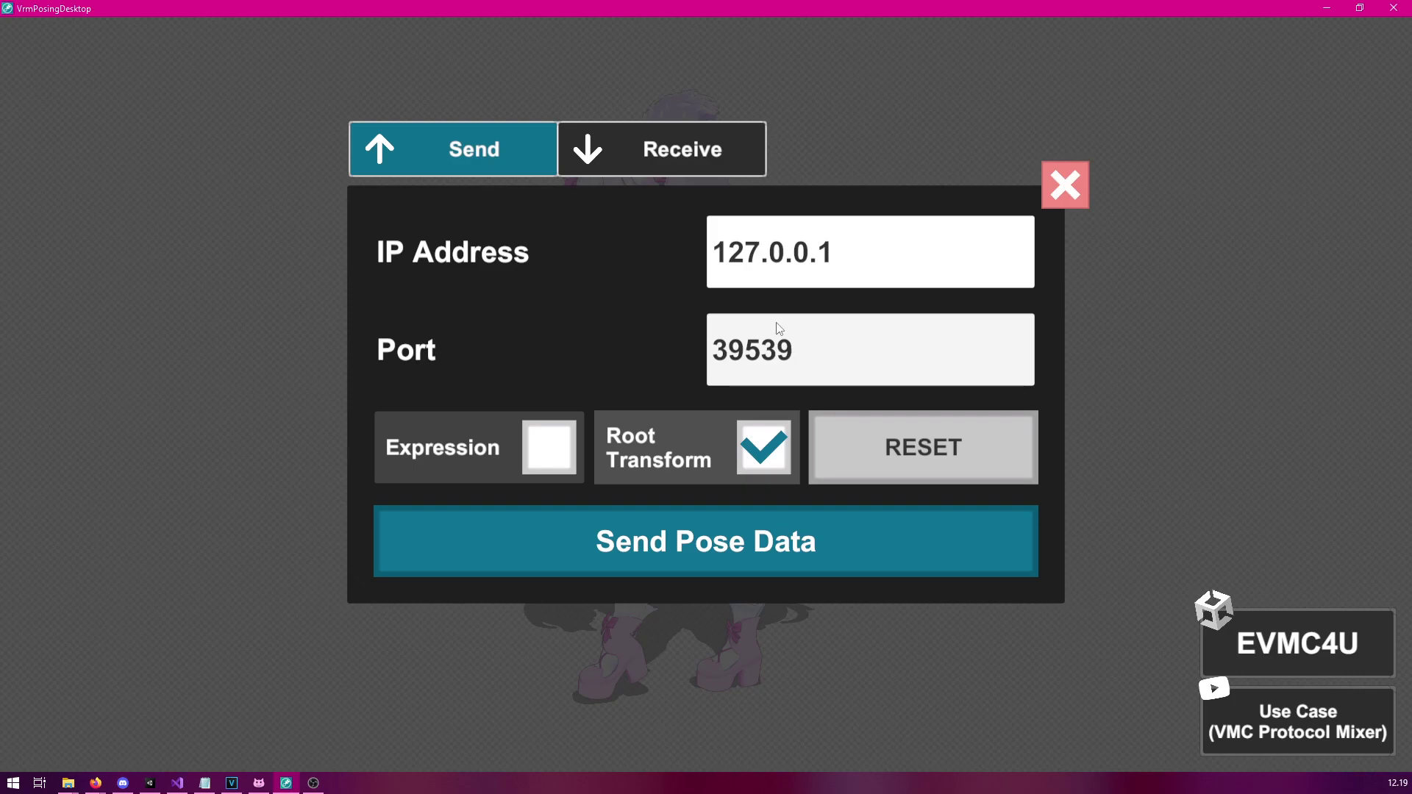
{"action": "left_click", "coordinate": [683, 544]}
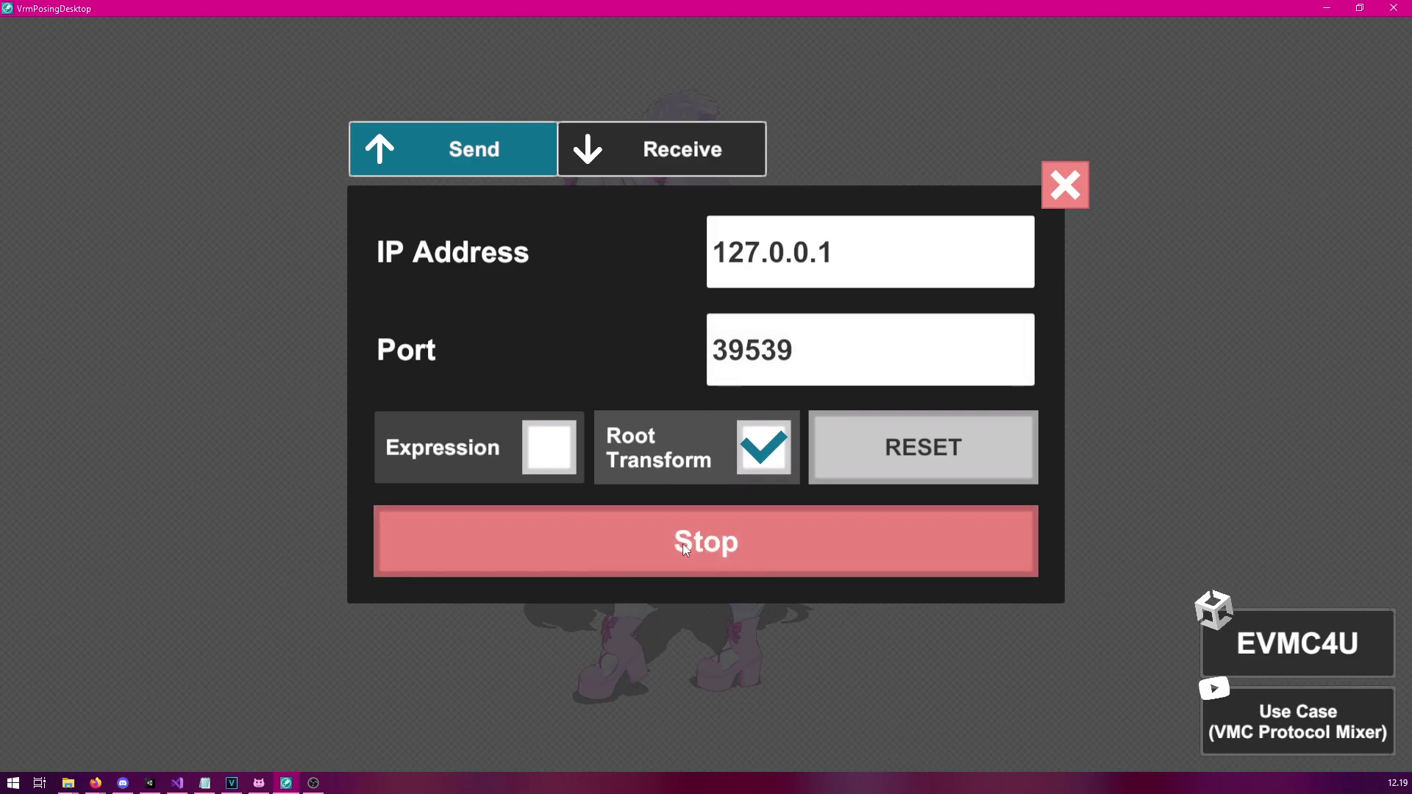
{"action": "left_click", "coordinate": [1068, 189]}
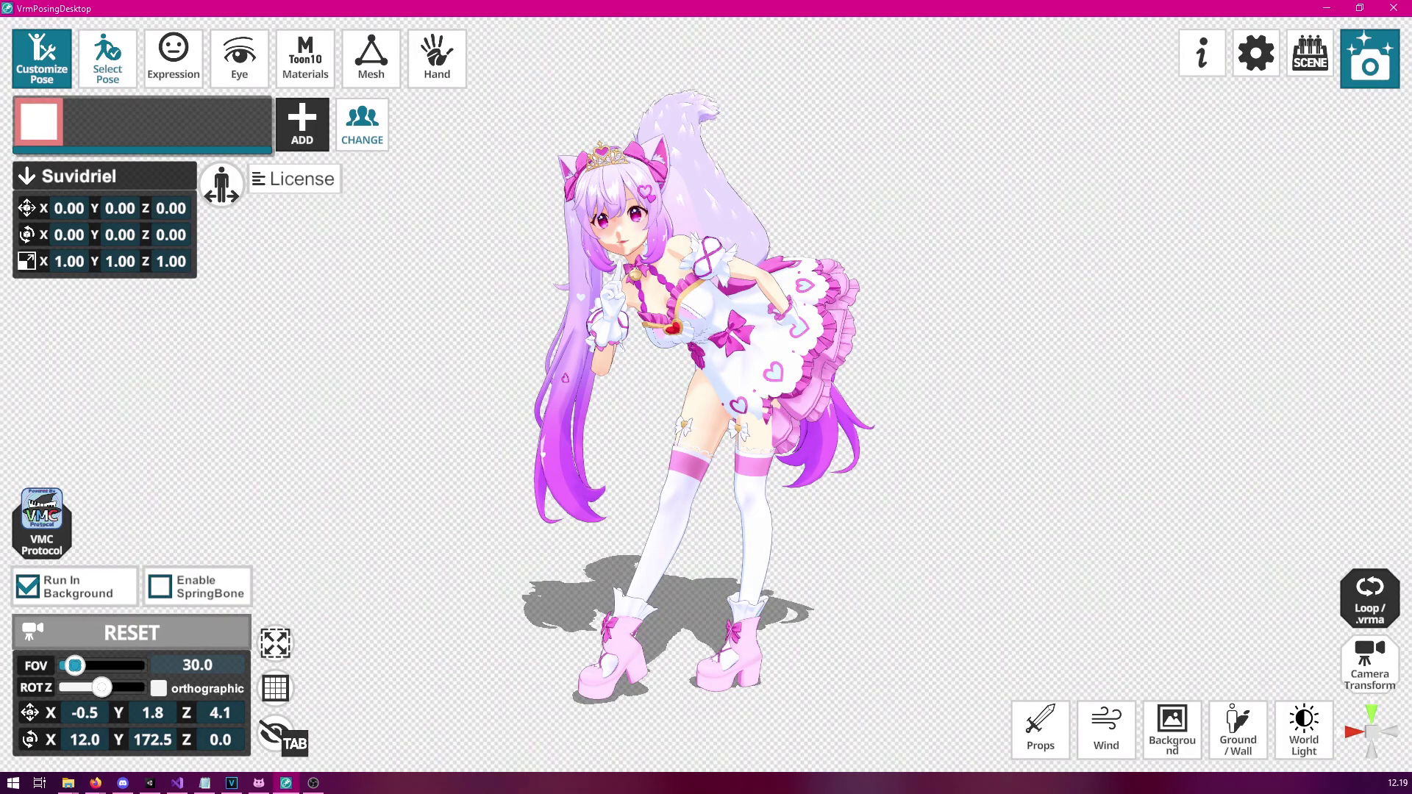
{"action": "key", "text": "alt+Tab"}
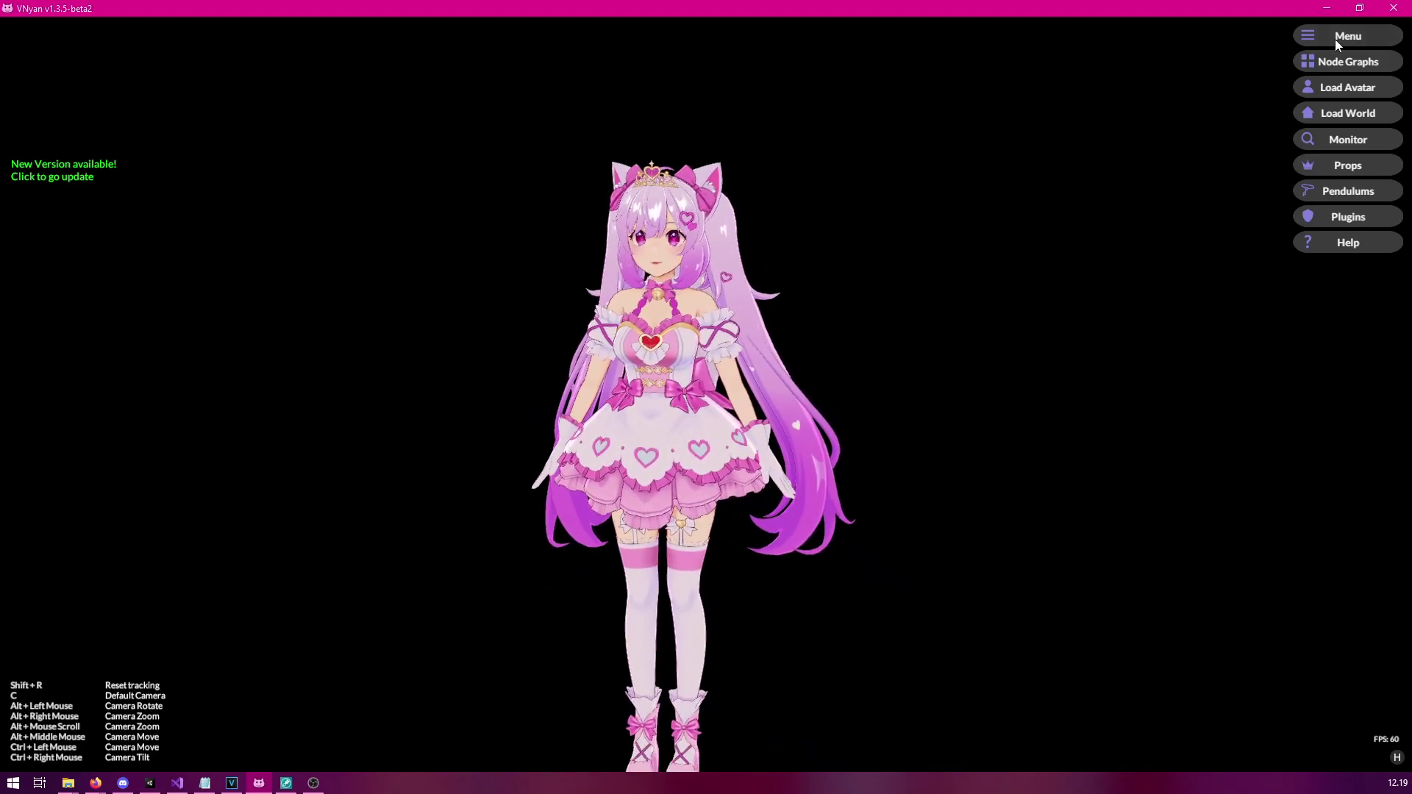
Open VNyan's settings and scroll down to the VMC receiver layers.
{"action": "left_click", "coordinate": [1335, 38]}
{"action": "left_click", "coordinate": [1239, 37]}
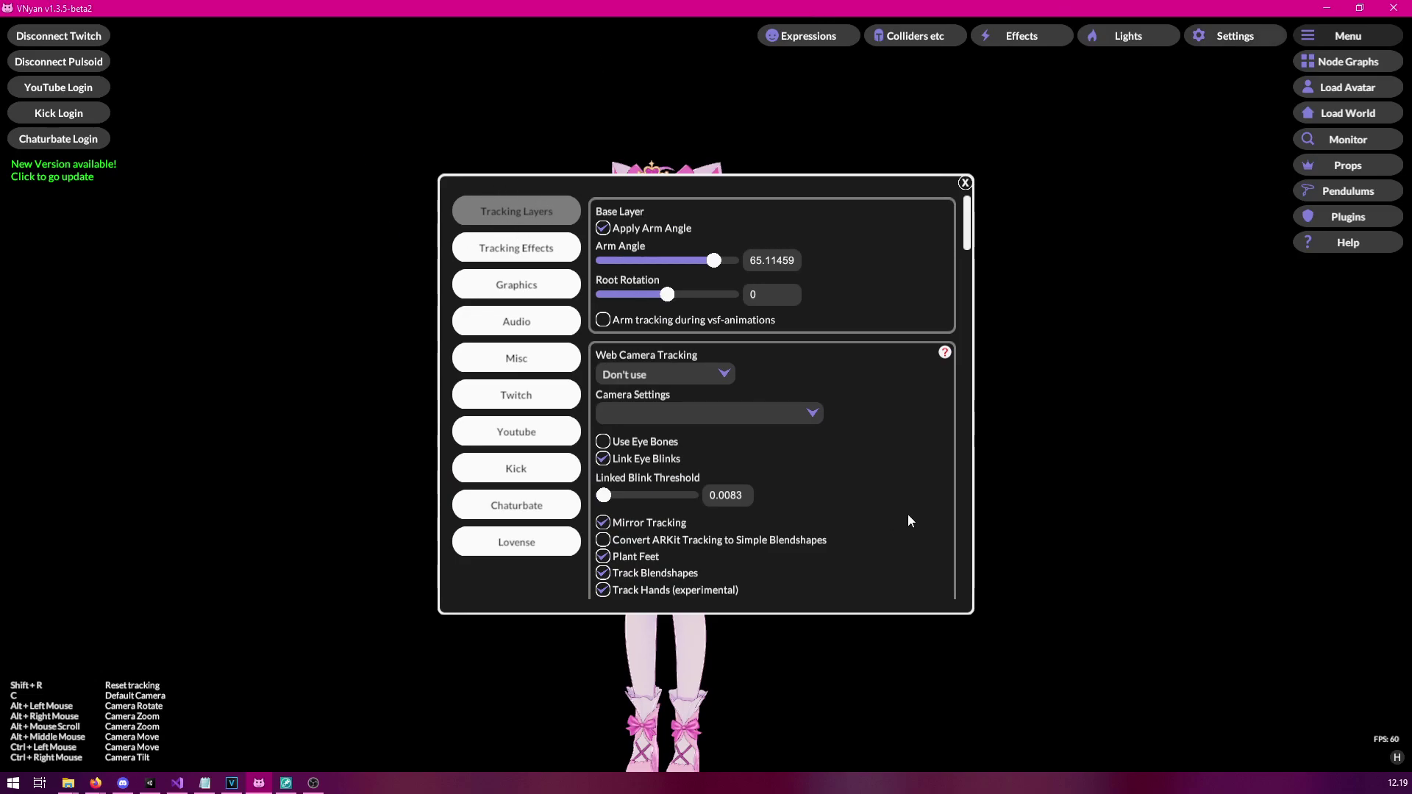
{"action": "scroll", "coordinate": [919, 382], "scroll_direction": "down", "scroll_amount": 10}
{"action": "scroll", "coordinate": [919, 353], "scroll_direction": "down", "scroll_amount": 15}
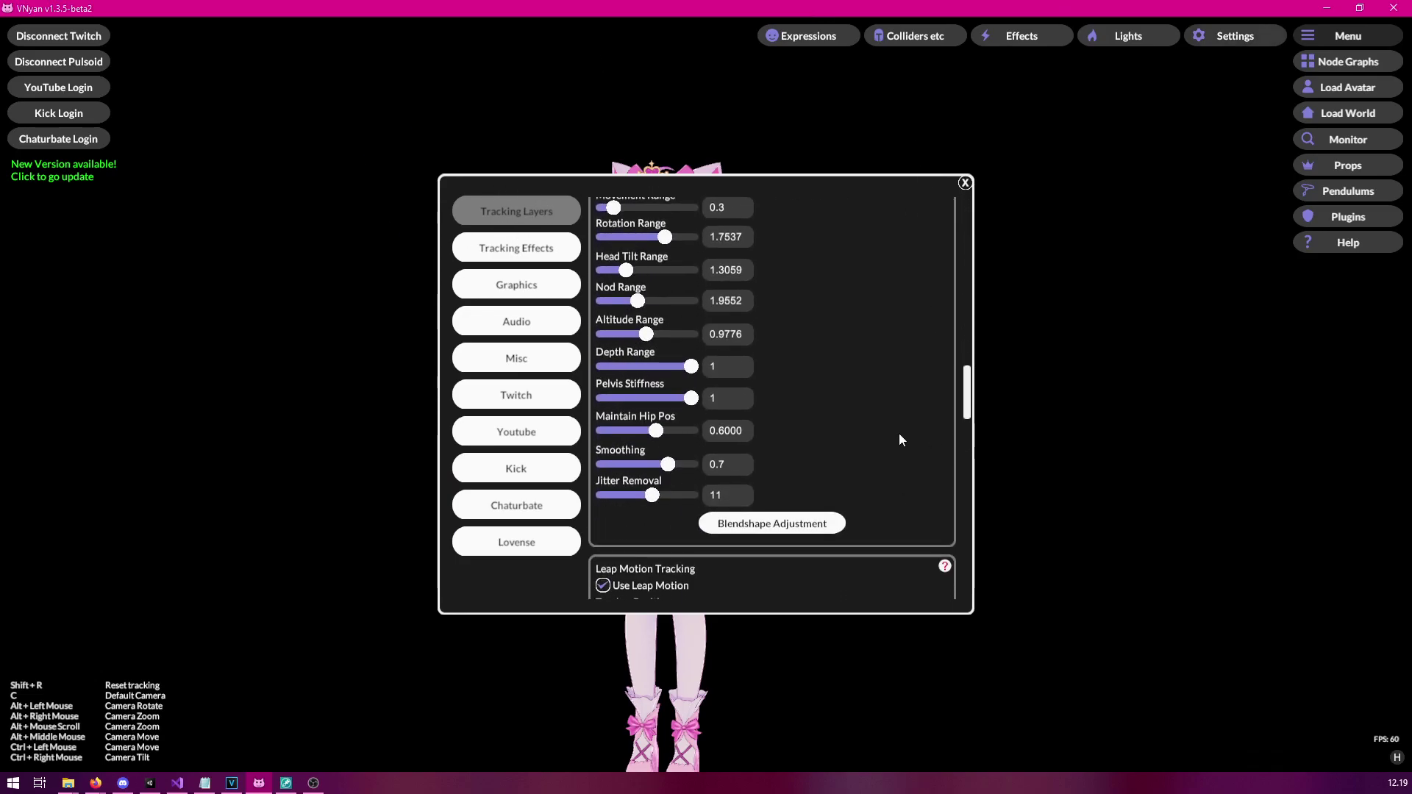
{"action": "scroll", "coordinate": [765, 240], "scroll_direction": "up", "scroll_amount": 5}
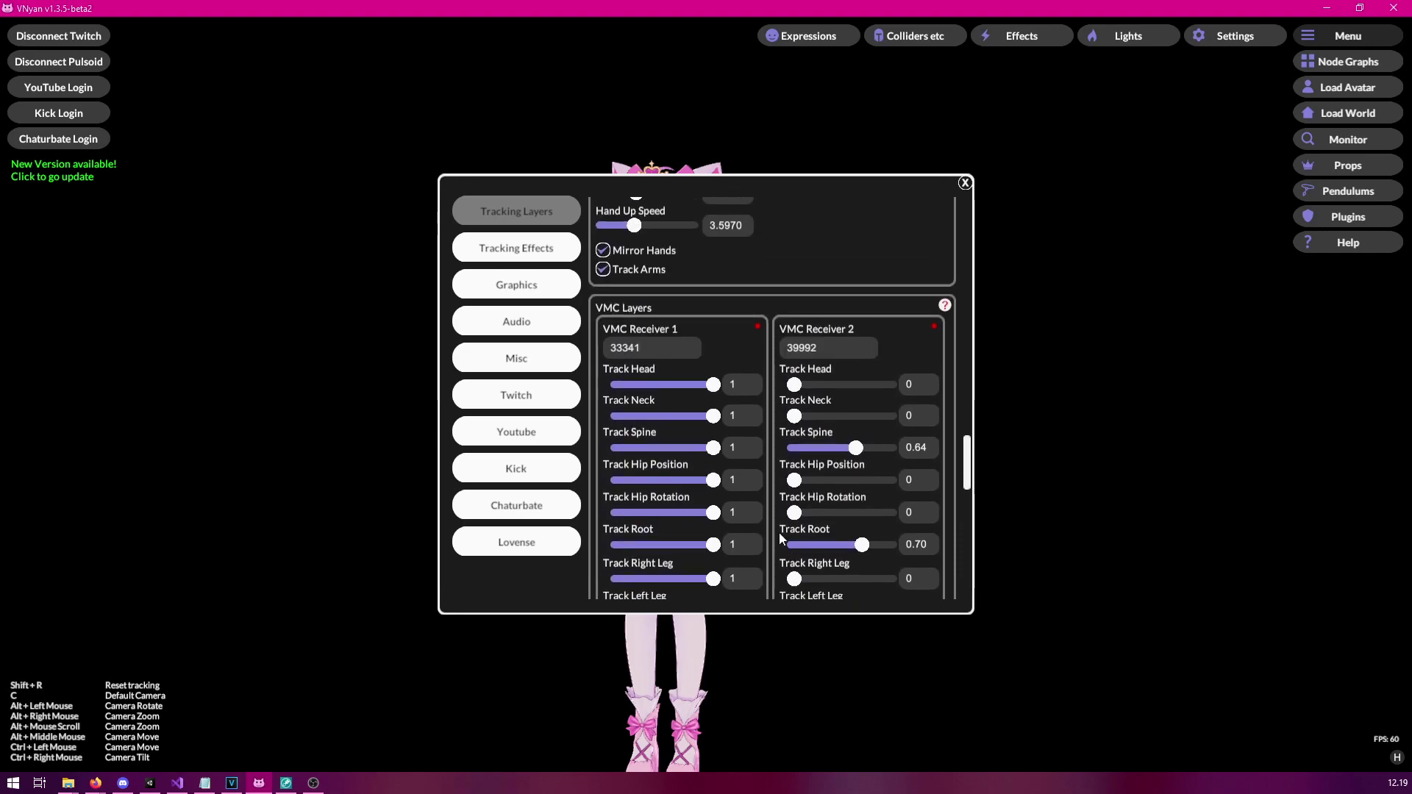
{"action": "scroll", "coordinate": [760, 465], "scroll_direction": "down", "scroll_amount": 2}
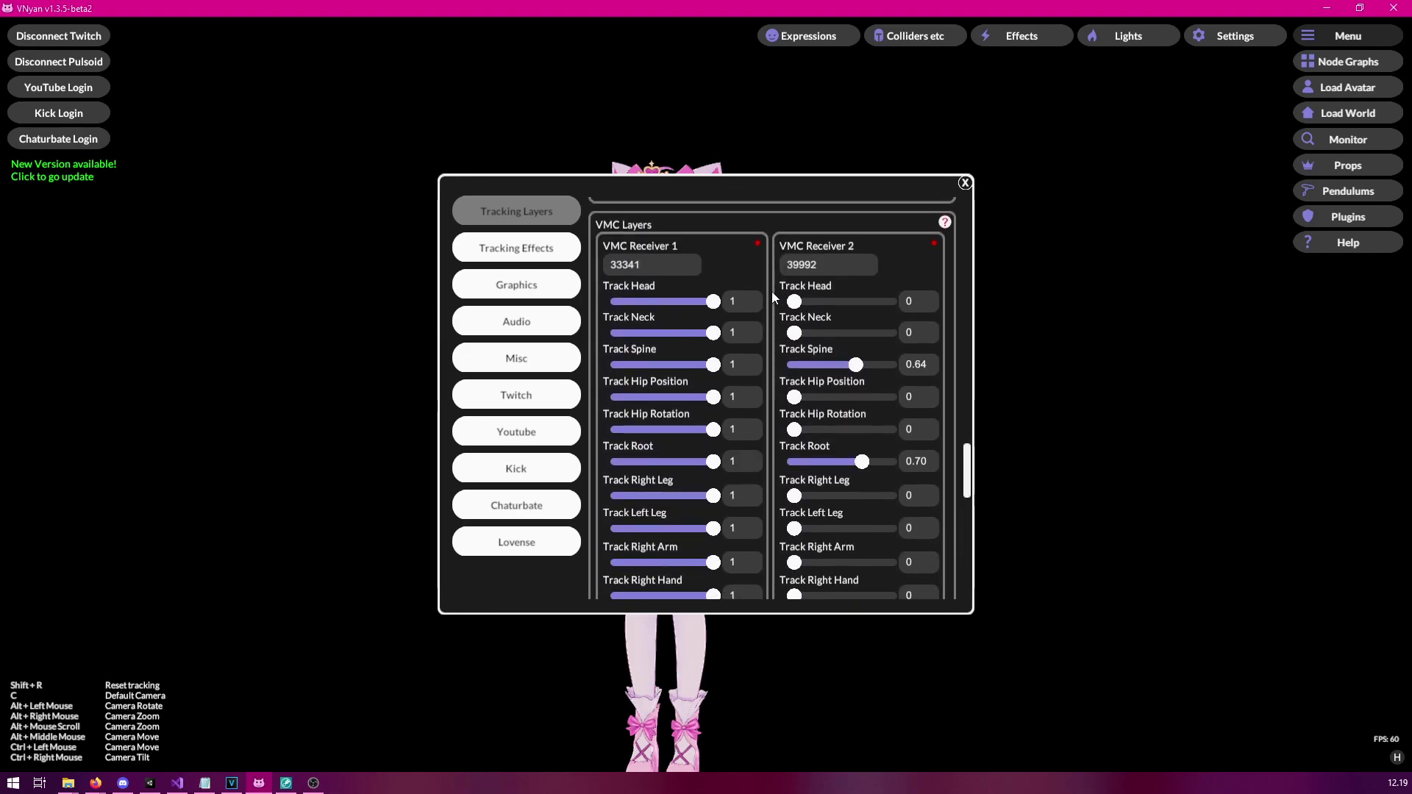
{"action": "scroll", "coordinate": [773, 291], "scroll_direction": "down", "scroll_amount": 1}
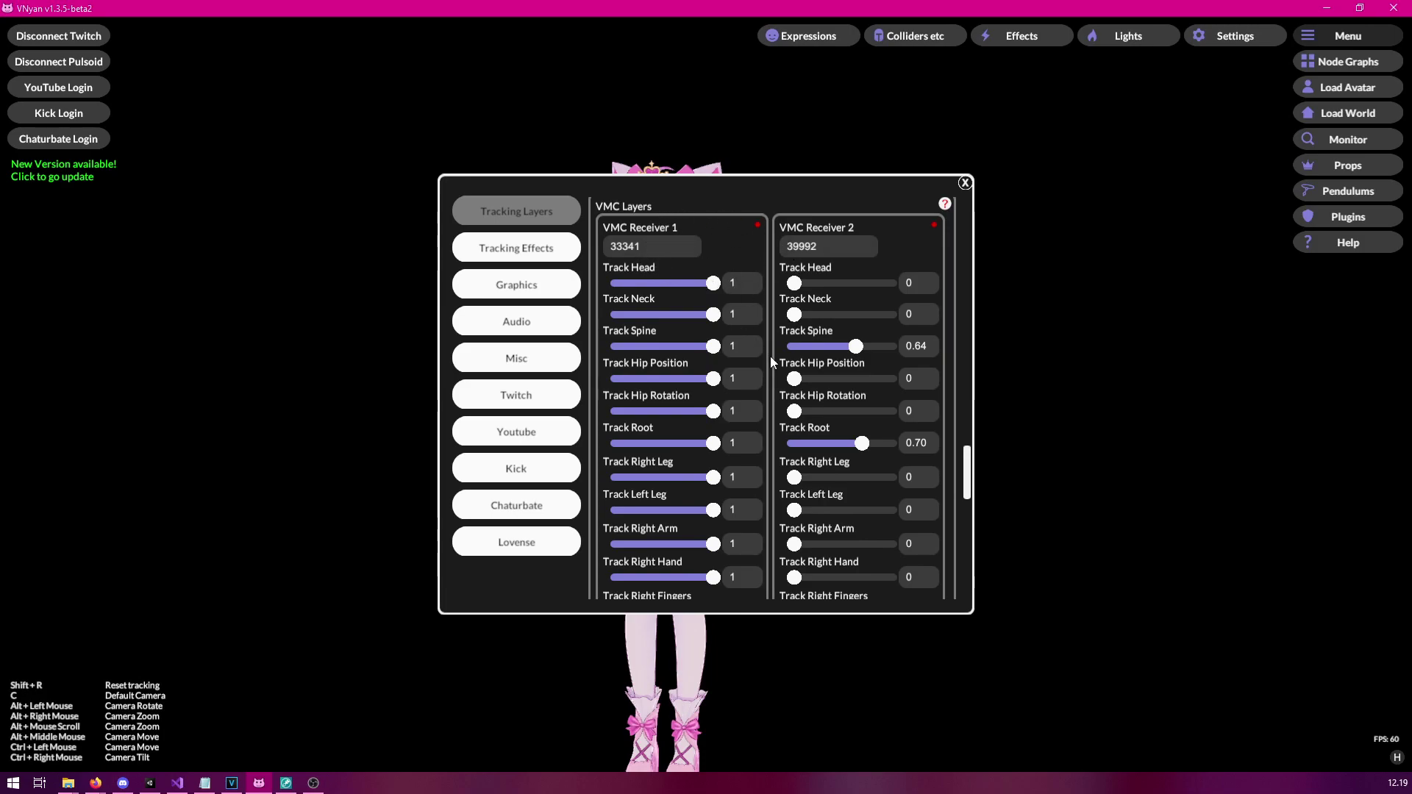
{"action": "scroll", "coordinate": [799, 381], "scroll_direction": "down", "scroll_amount": 10}
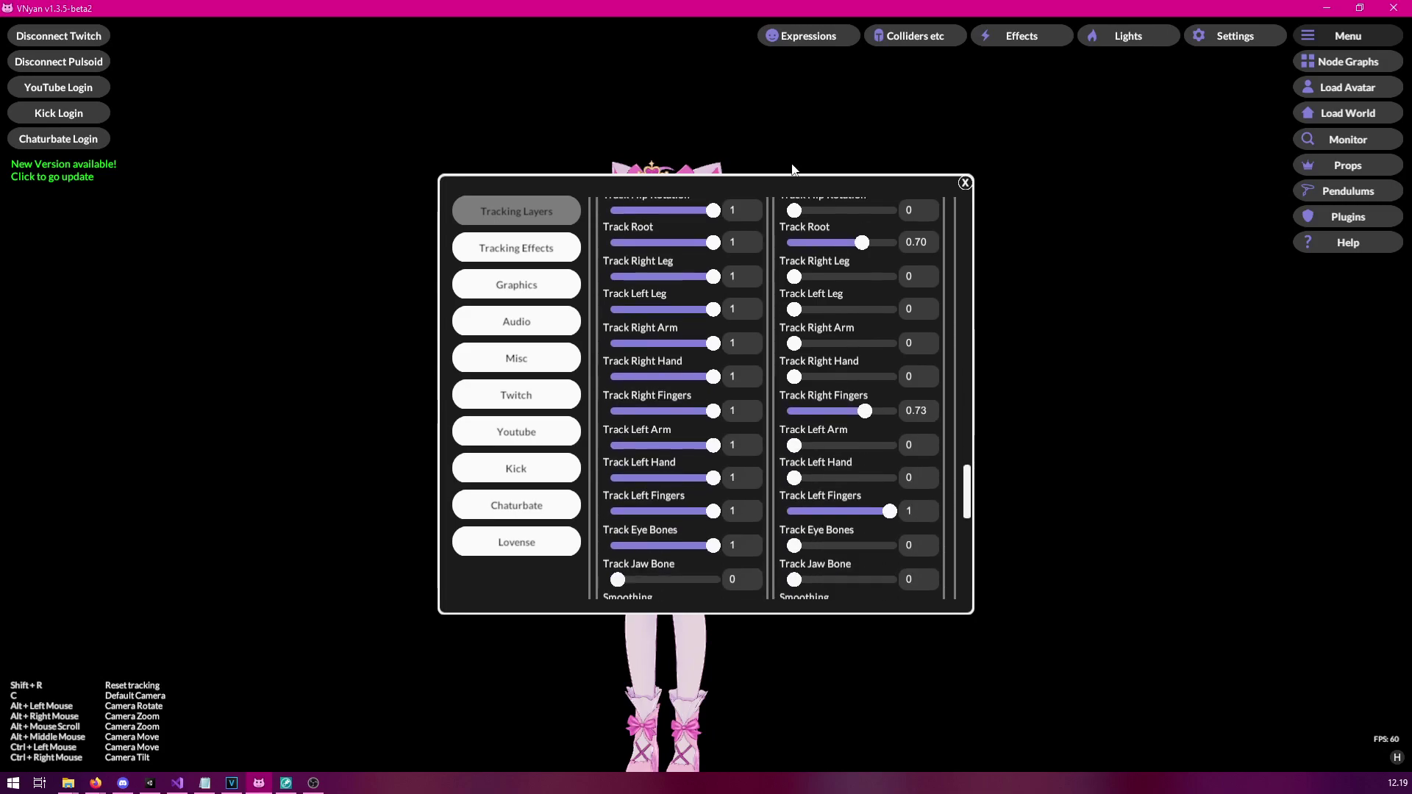
{"action": "scroll", "coordinate": [799, 381], "scroll_direction": "down", "scroll_amount": 2}
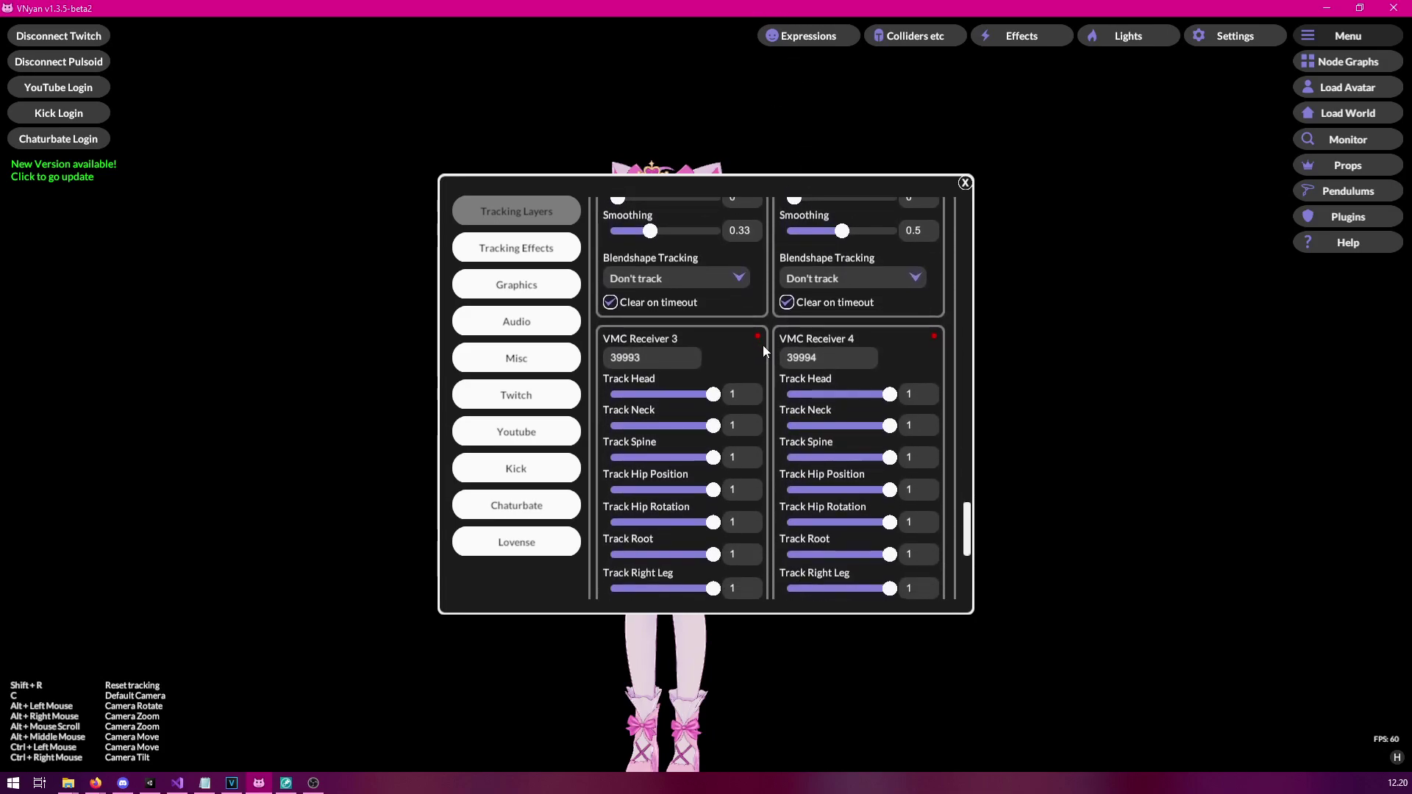
Set VMC Receiver 3's port to 39539.
{"action": "left_click", "coordinate": [664, 363]}
{"action": "type", "text": "39539"}
{"action": "left_click", "coordinate": [726, 357]}
{"action": "left_click_drag", "start_coordinate": [734, 360], "coordinate": [750, 178]}
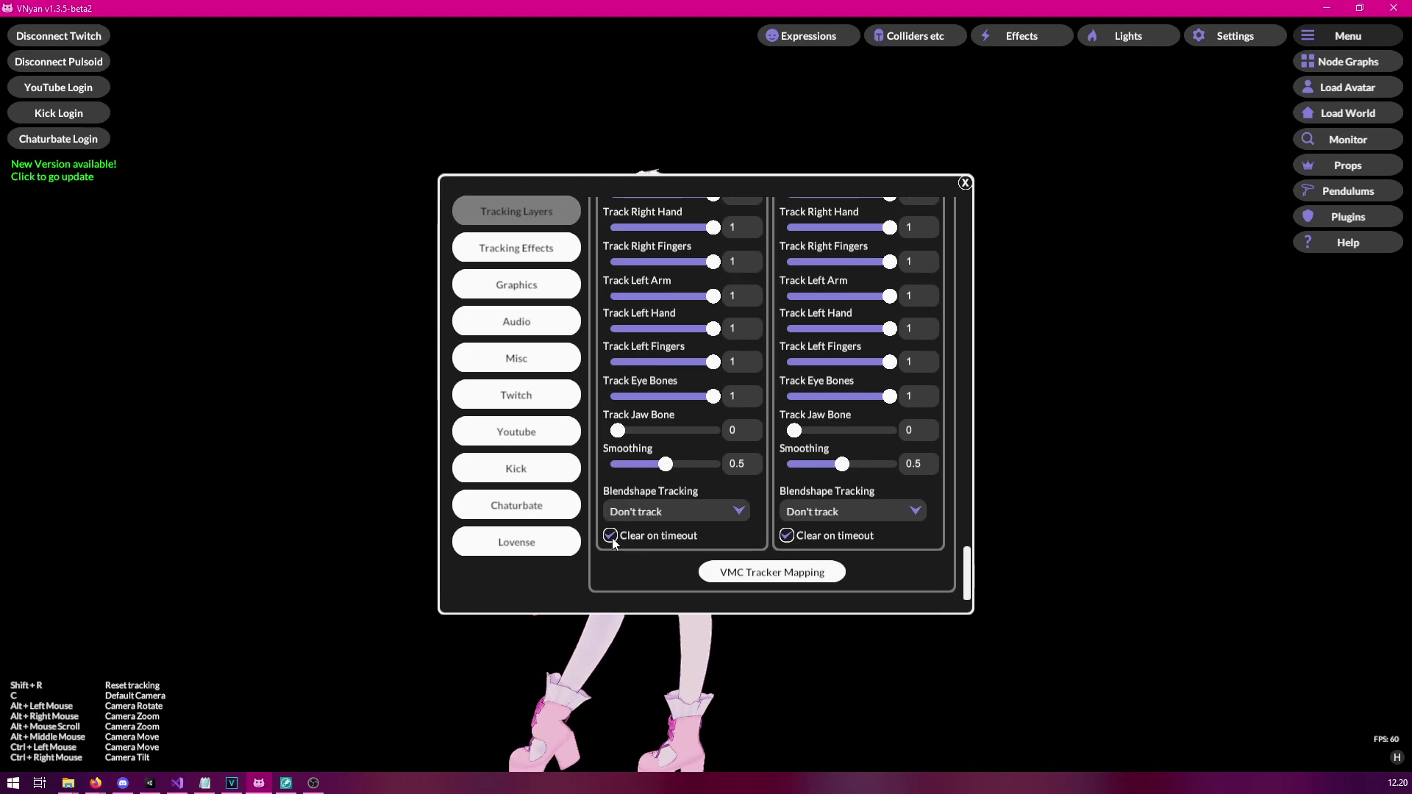
Close the settings panel so the avatar shows the received bent-over pose.
{"action": "left_click", "coordinate": [964, 182]}
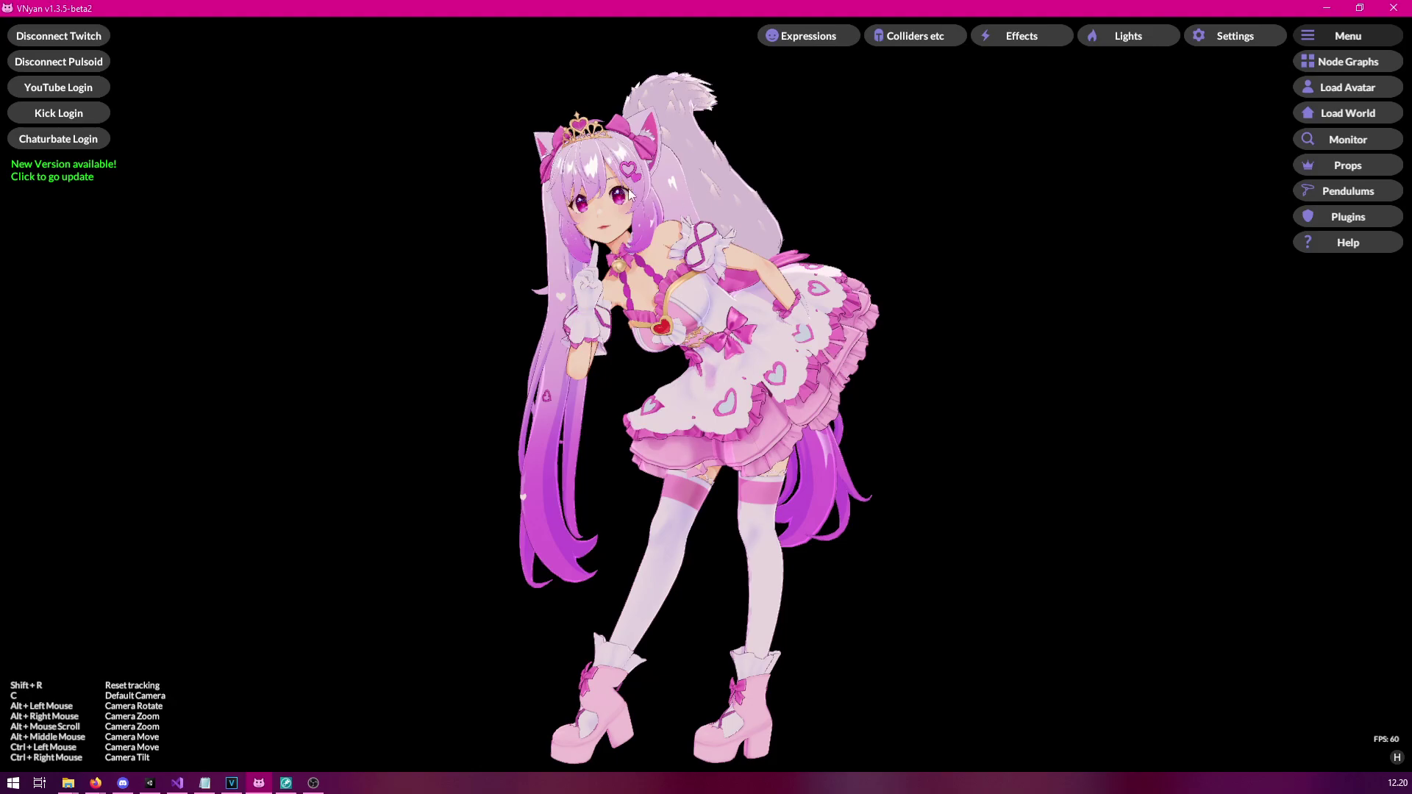
{"action": "left_click", "coordinate": [1350, 64]}
Add a Channel Points trigger node, then a Set Pose node found by searching 'pose'.
{"action": "left_click_drag", "start_coordinate": [701, 175], "coordinate": [403, 192]}
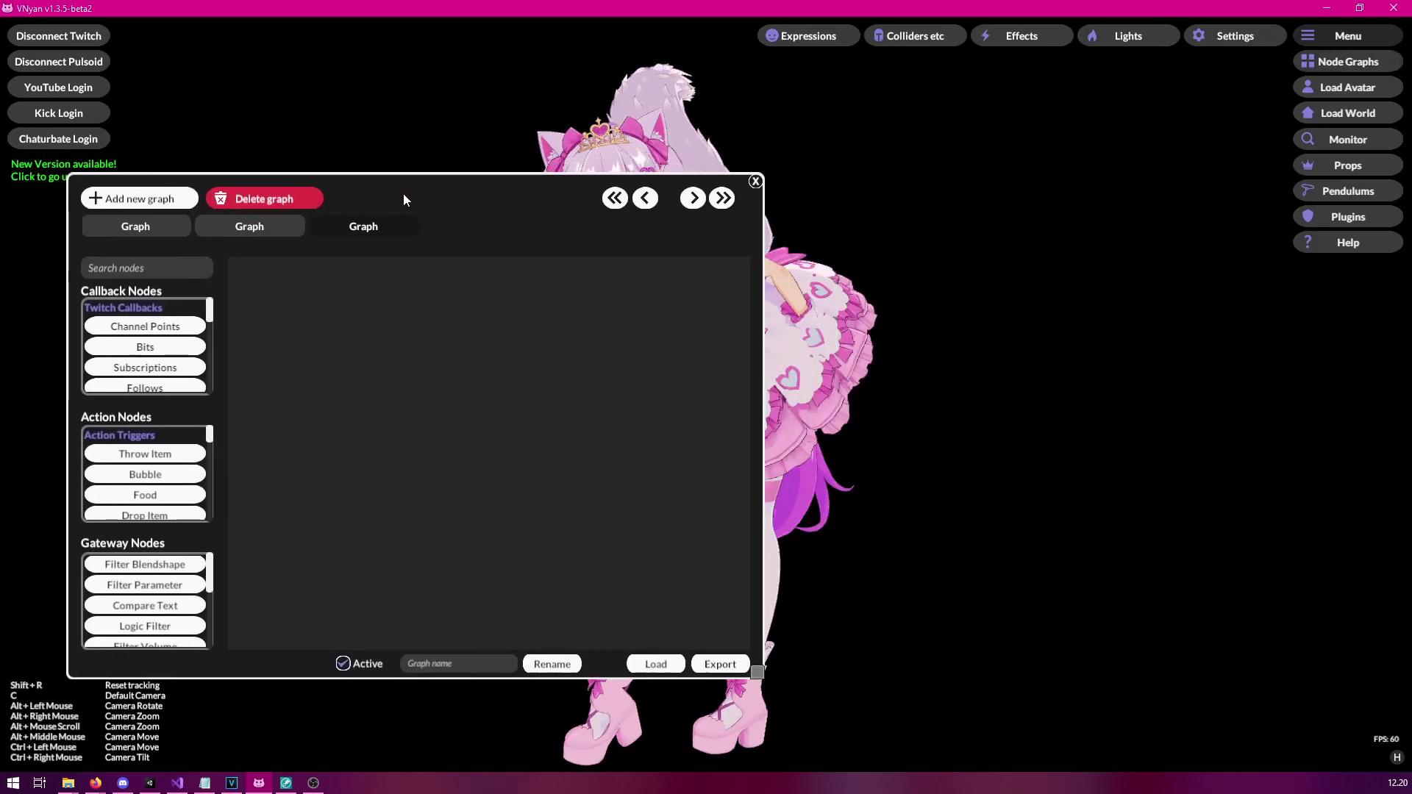
{"action": "left_click", "coordinate": [145, 326]}
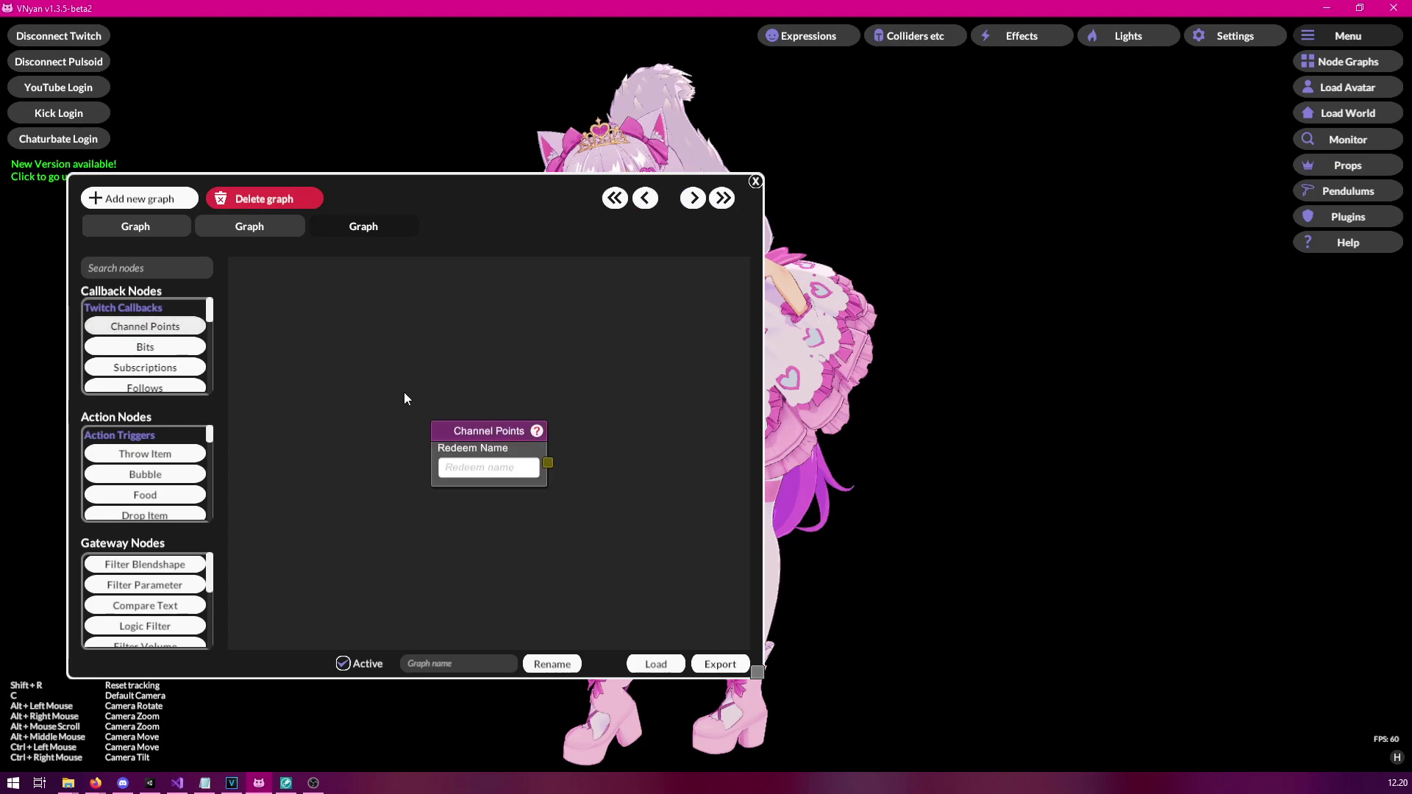
{"action": "left_click_drag", "start_coordinate": [487, 433], "coordinate": [301, 305]}
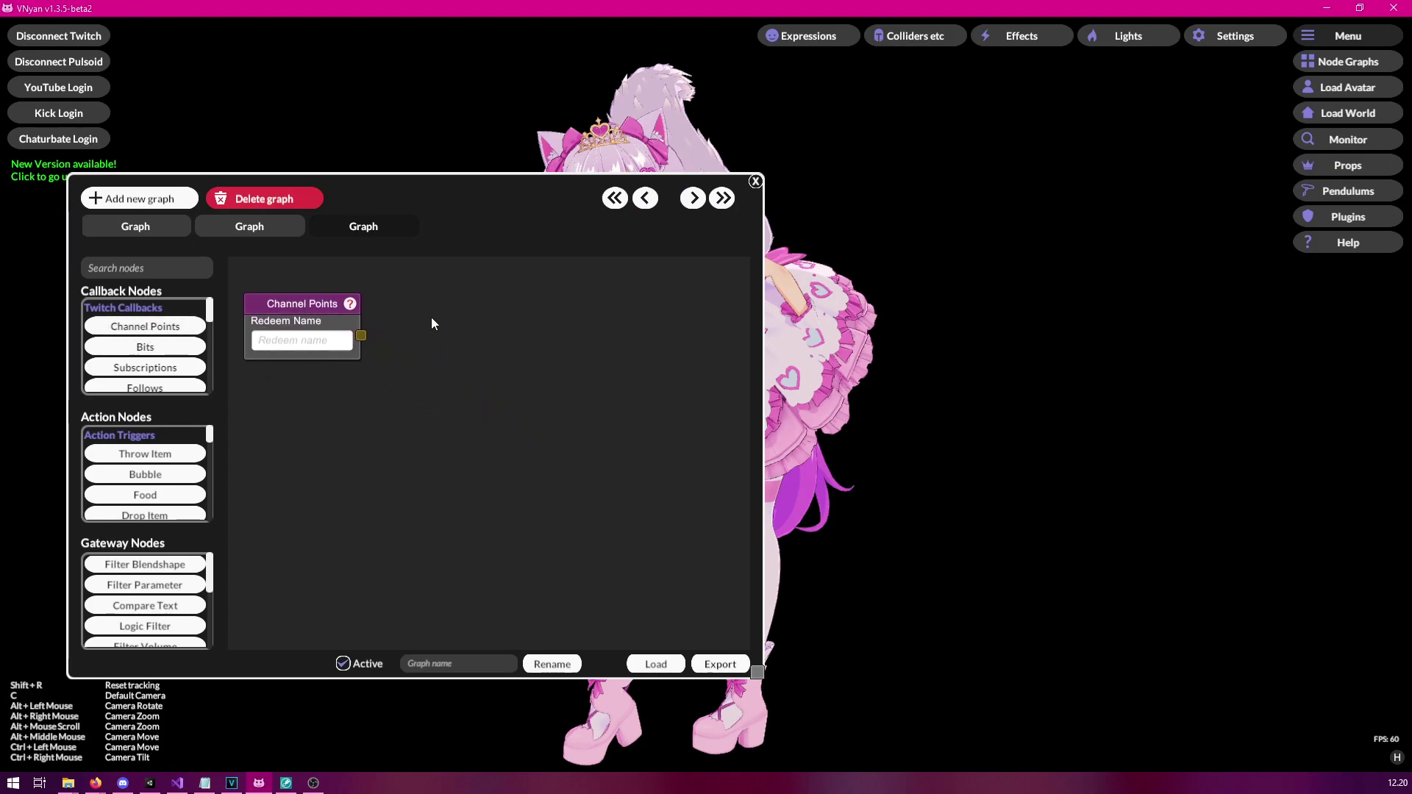
{"action": "left_click", "coordinate": [151, 269]}
{"action": "type", "text": "pose"}
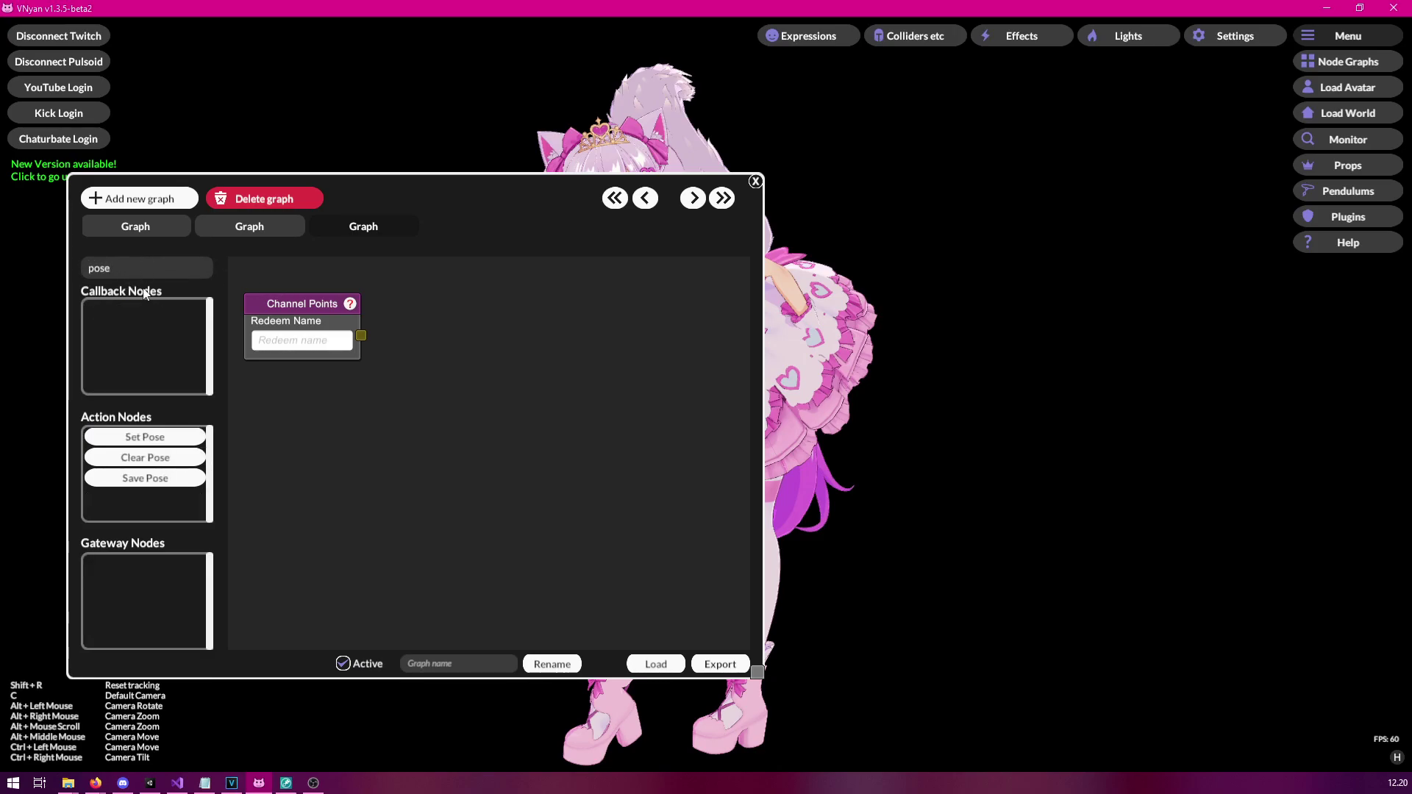
{"action": "left_click", "coordinate": [164, 436]}
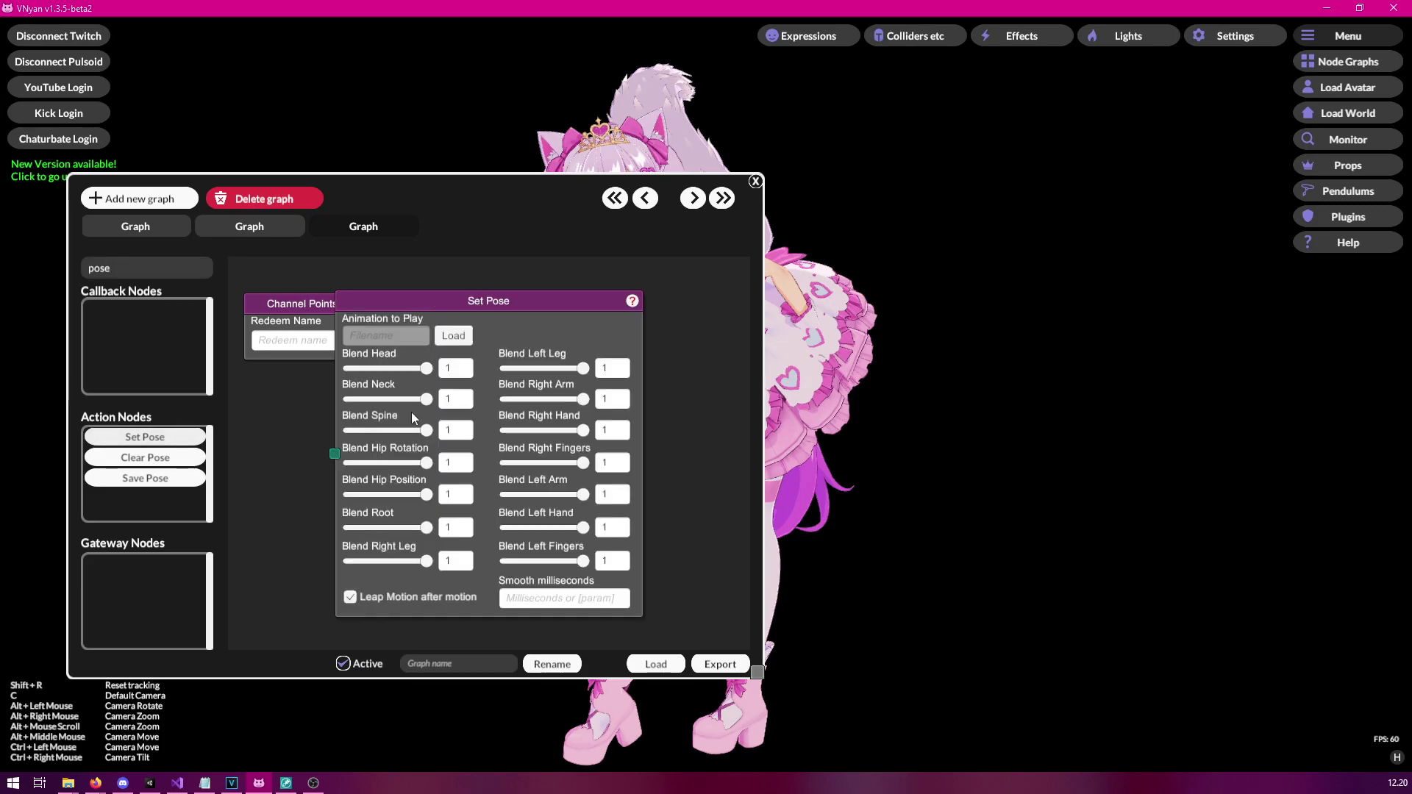
{"action": "left_click_drag", "start_coordinate": [432, 320], "coordinate": [387, 418]}
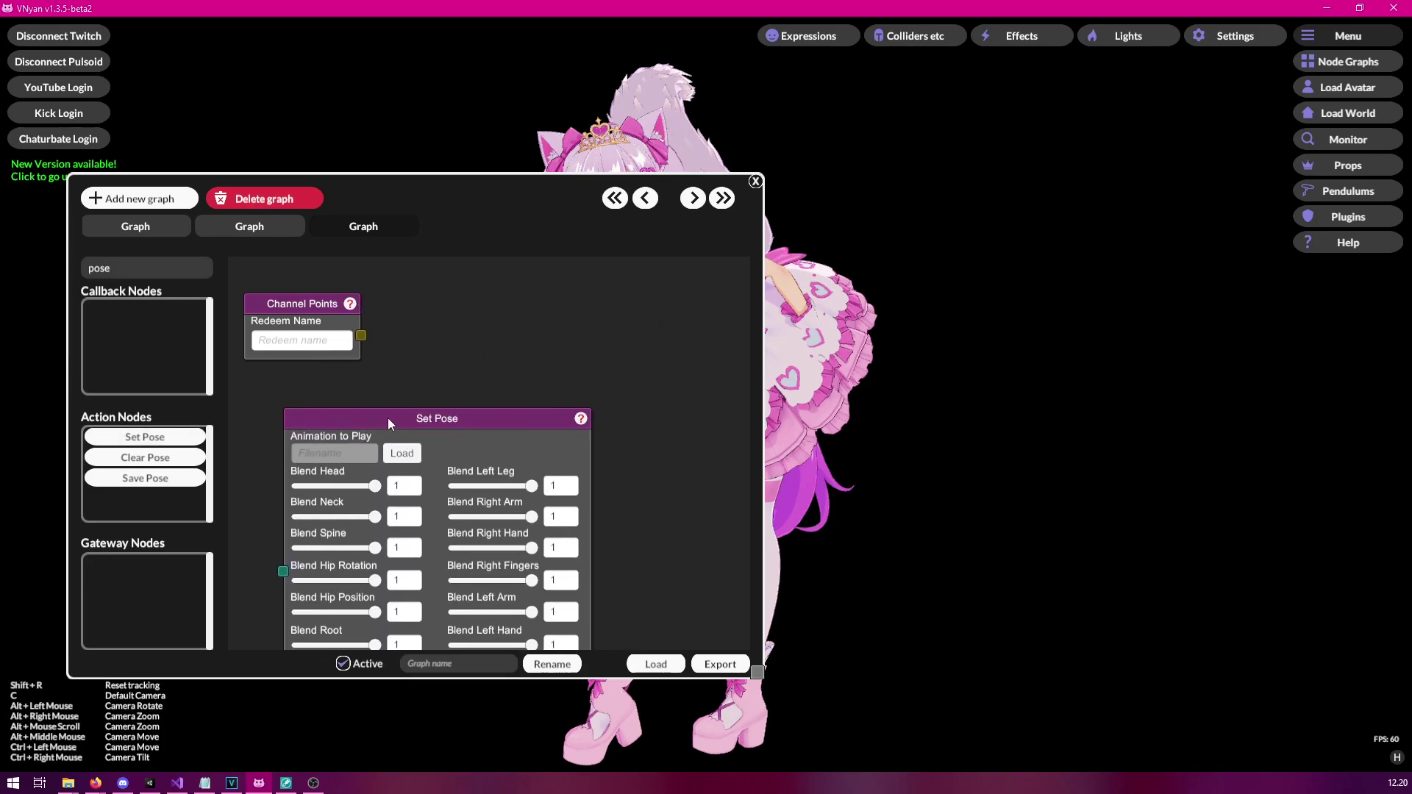
Replace the Set Pose node with a Save Pose node wired to Channel Points, saving to pose.json.
{"action": "right_click", "coordinate": [388, 420]}
{"action": "left_click", "coordinate": [411, 472]}
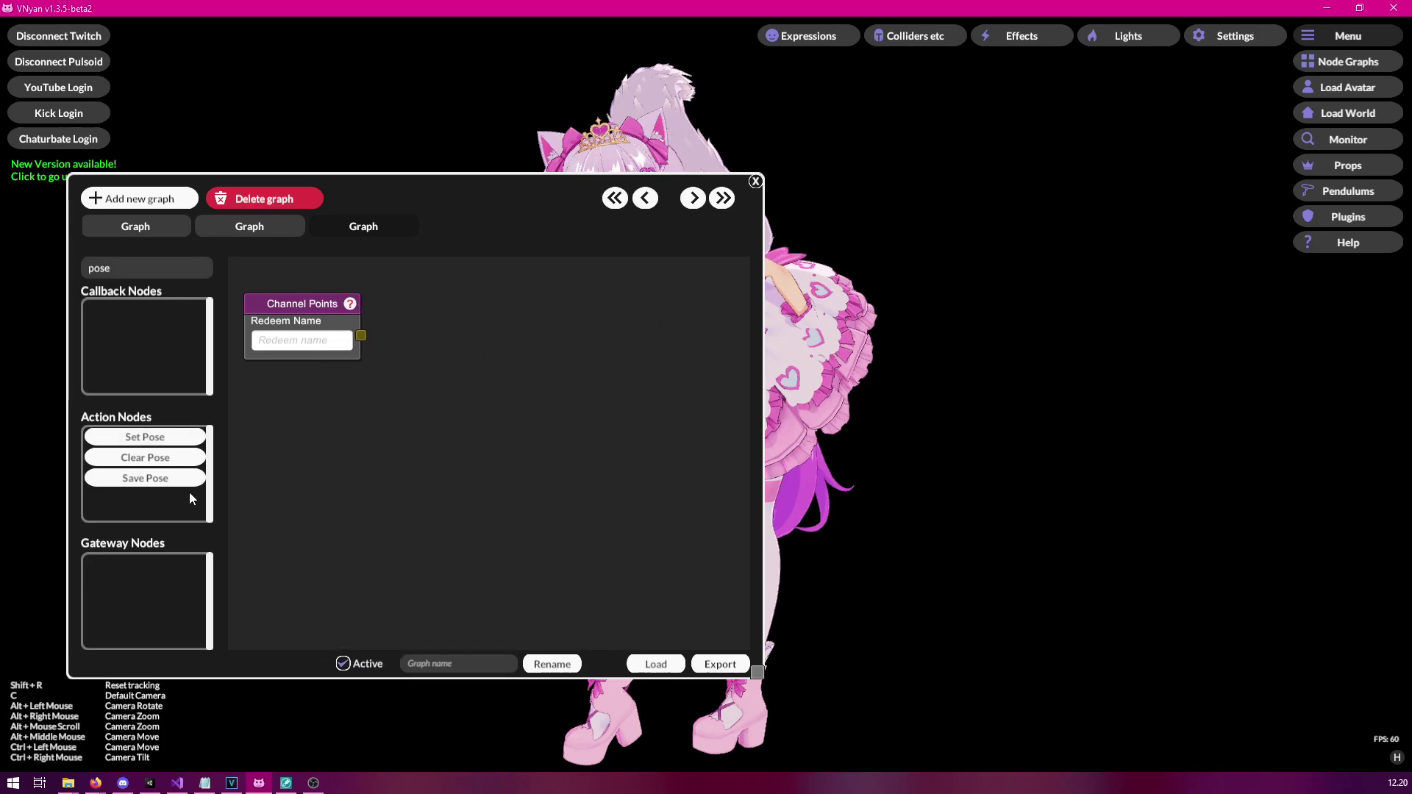
{"action": "left_click", "coordinate": [151, 478]}
{"action": "left_click_drag", "start_coordinate": [446, 429], "coordinate": [488, 309]}
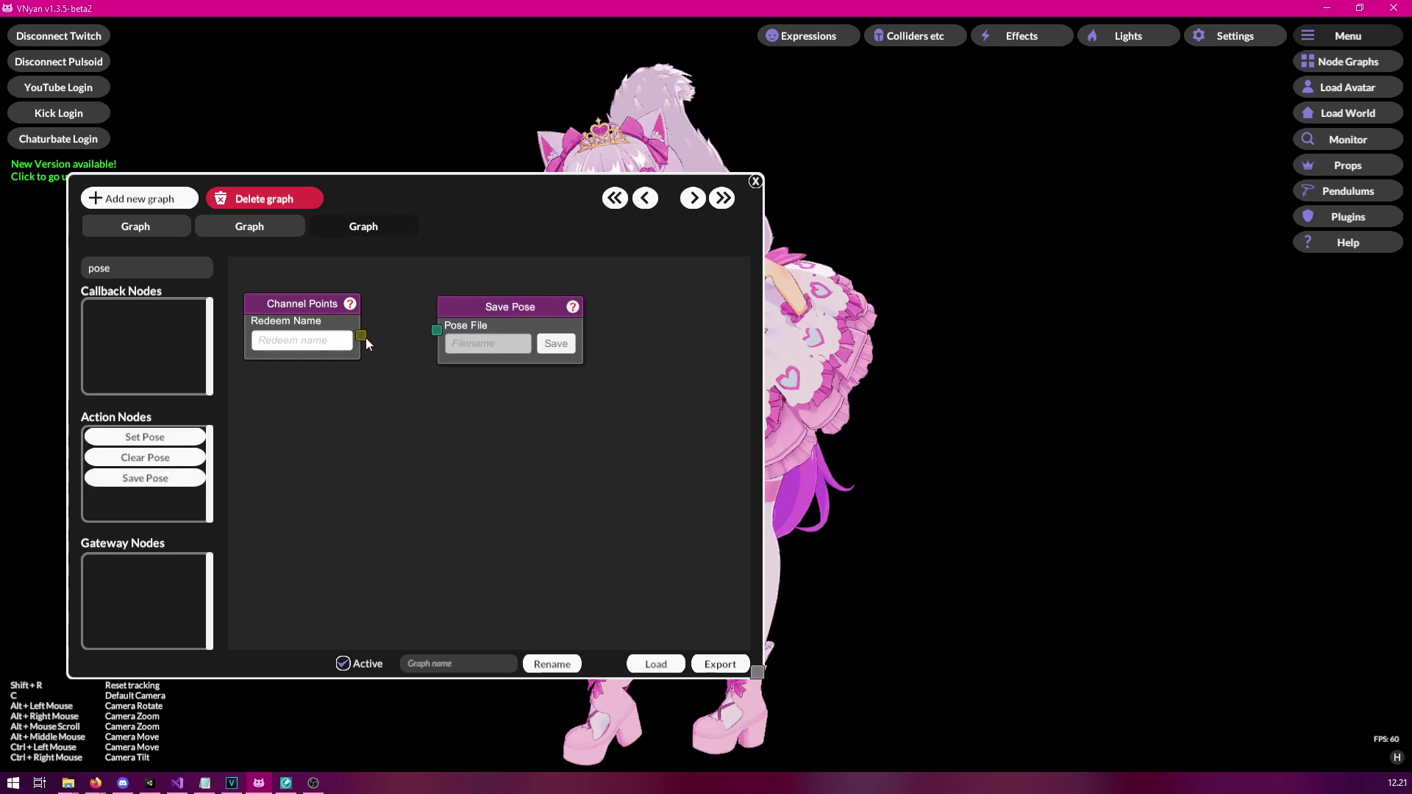
{"action": "left_click_drag", "start_coordinate": [471, 307], "coordinate": [546, 299]}
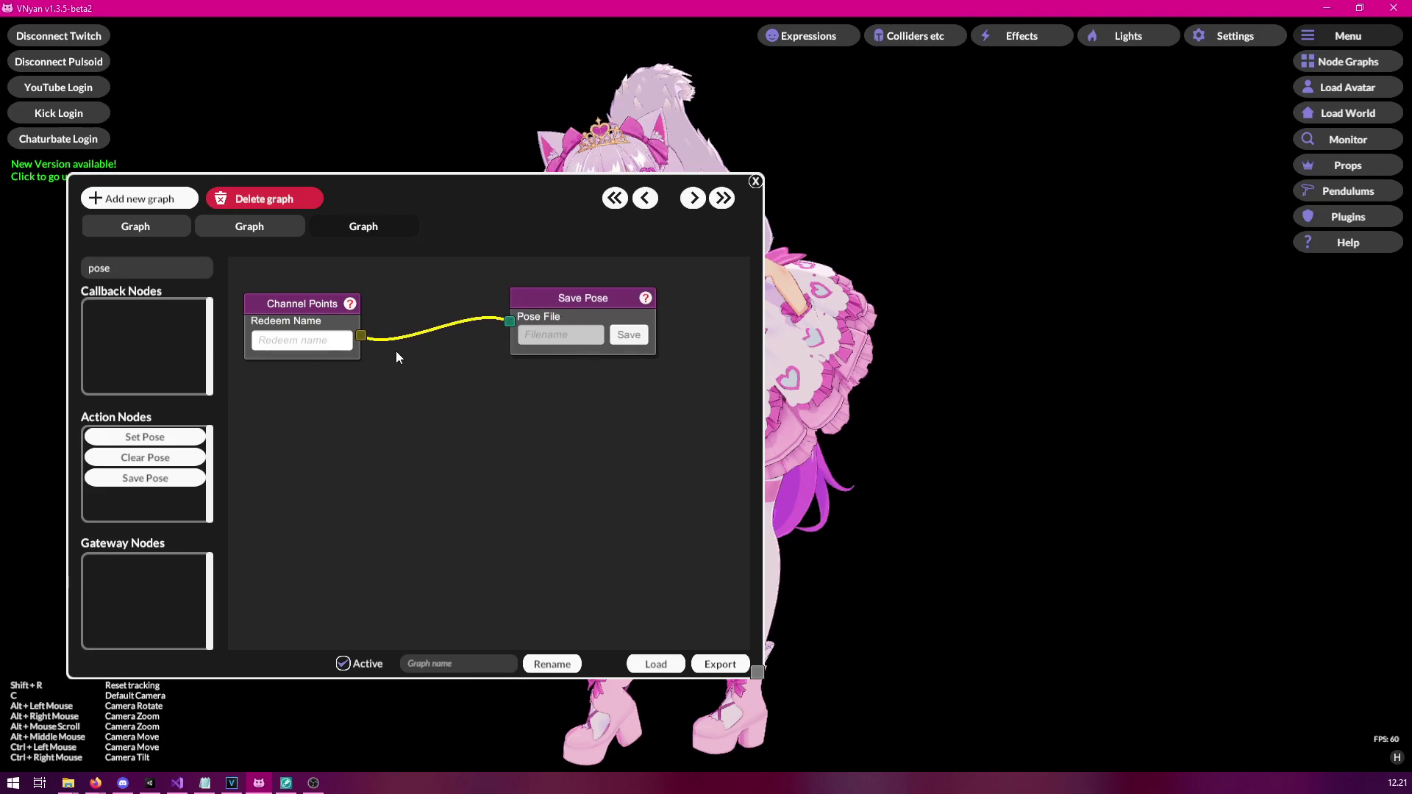
{"action": "left_click", "coordinate": [628, 335]}
Send a signal from Channel Points to save the current pose, then add another Save Pose node.
{"action": "left_click_drag", "start_coordinate": [428, 196], "coordinate": [923, 179]}
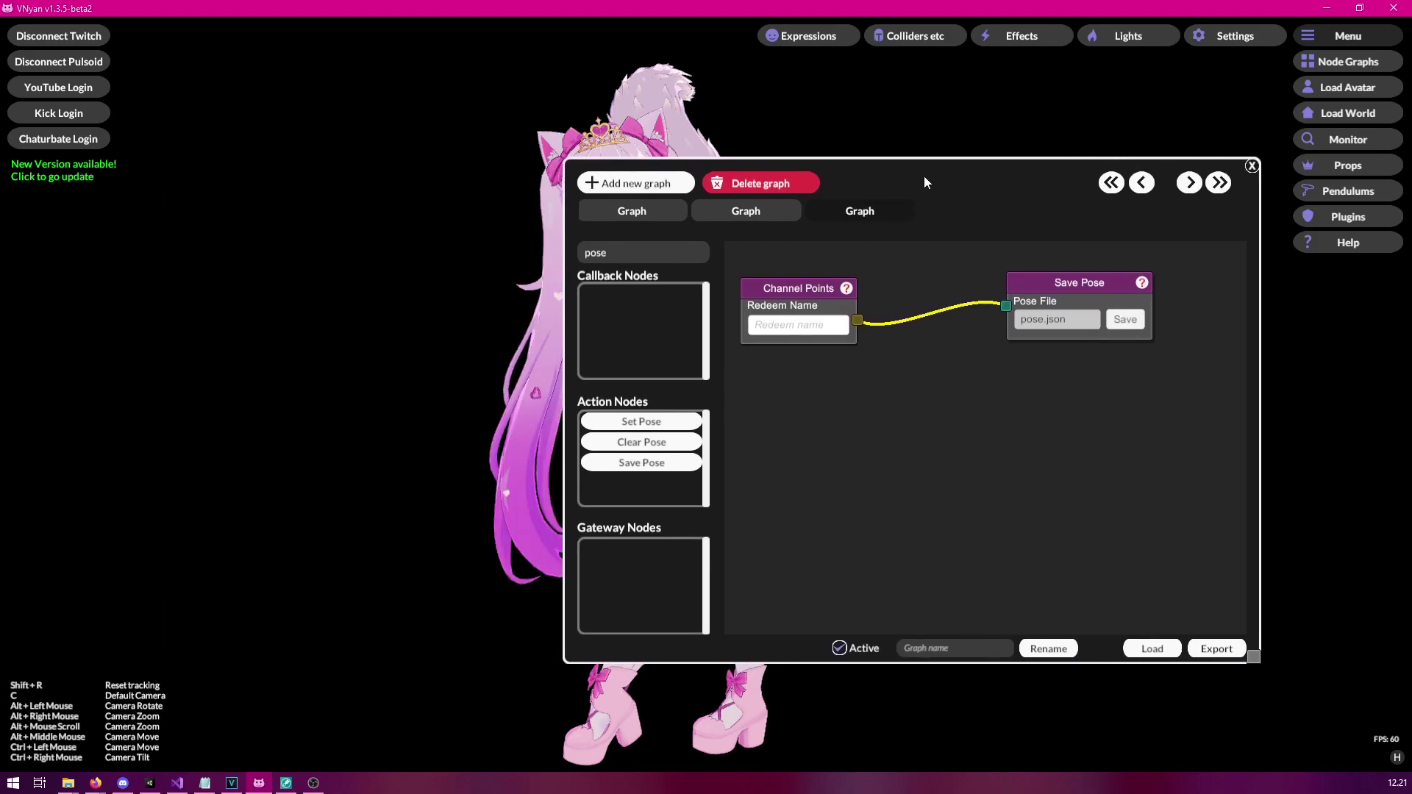
{"action": "right_click", "coordinate": [785, 286]}
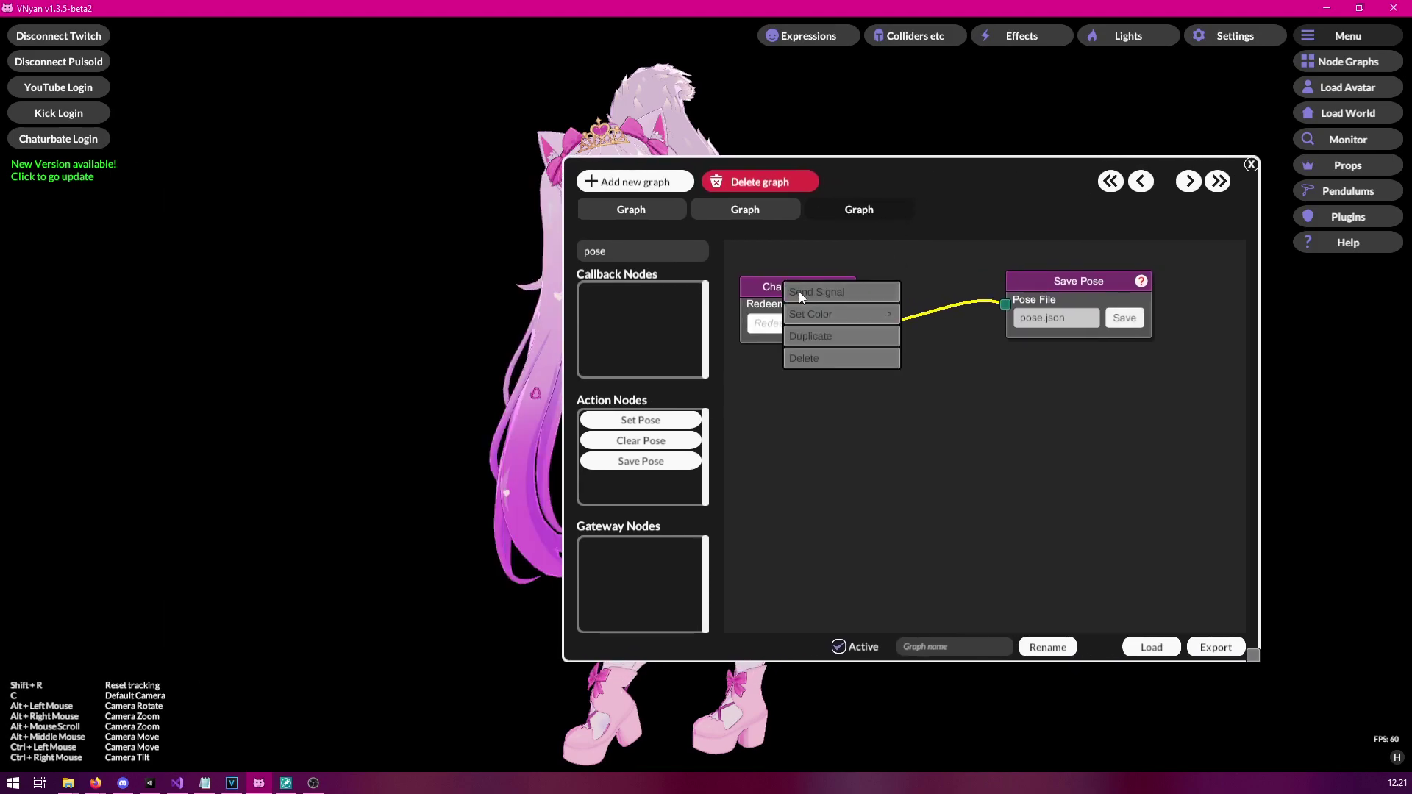
{"action": "left_click", "coordinate": [803, 294]}
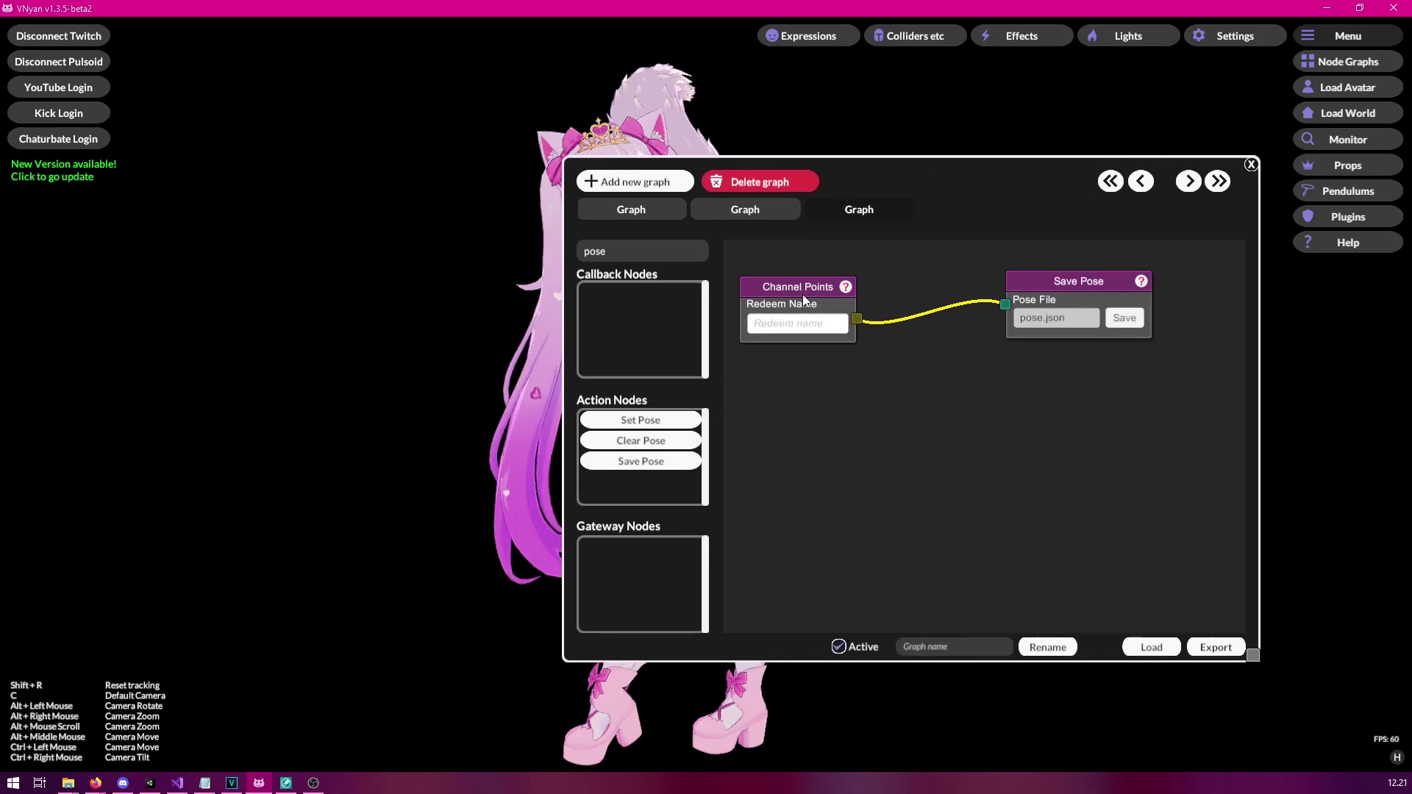
{"action": "left_click_drag", "start_coordinate": [960, 179], "coordinate": [762, 198]}
{"action": "left_click_drag", "start_coordinate": [872, 303], "coordinate": [851, 344]}
{"action": "left_click_drag", "start_coordinate": [728, 187], "coordinate": [803, 169]}
{"action": "left_click_drag", "start_coordinate": [911, 324], "coordinate": [907, 279]}
{"action": "left_click", "coordinate": [513, 468]}
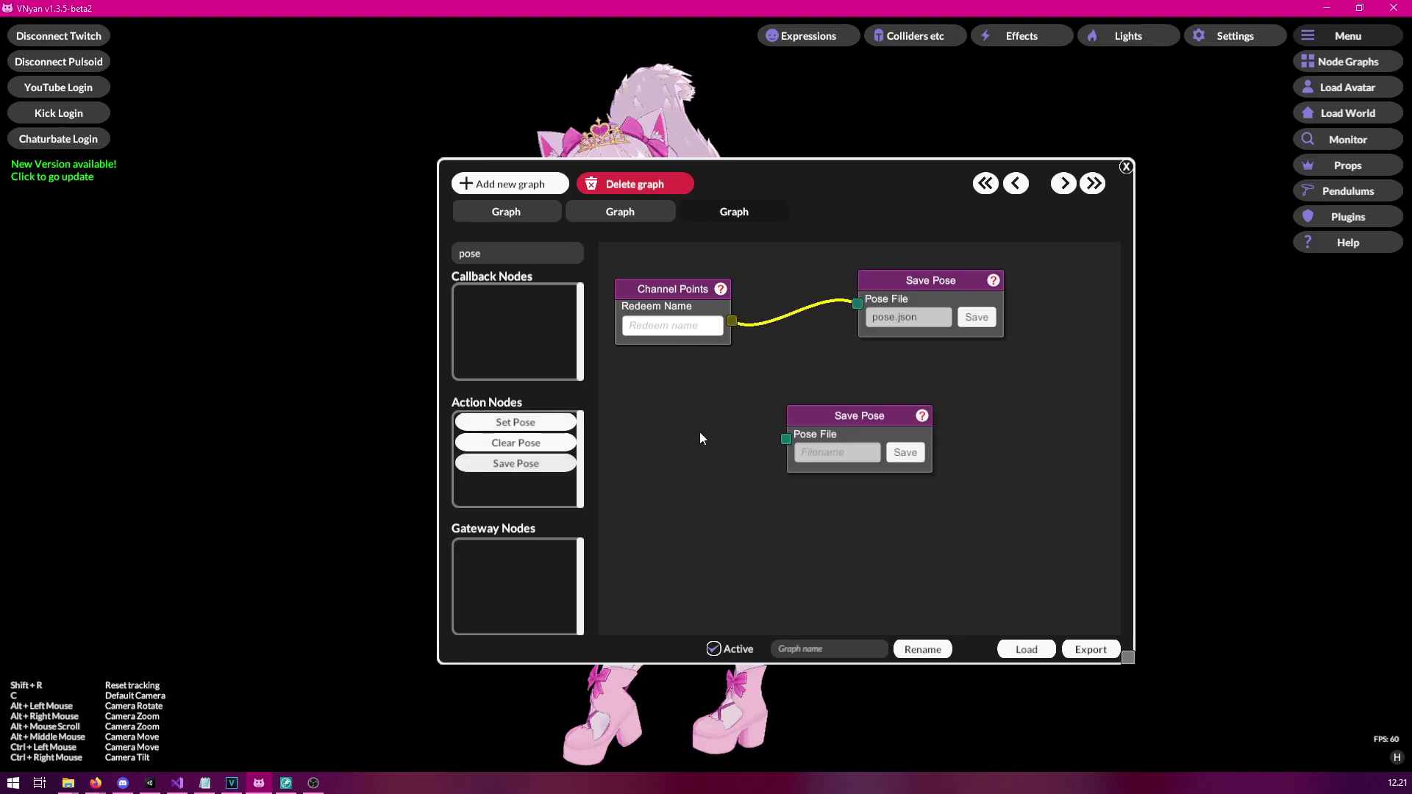
Swap the extra Save Pose node for a Set Pose node wired from a new Channel Points node.
{"action": "right_click", "coordinate": [866, 427]}
{"action": "left_click", "coordinate": [884, 477]}
{"action": "left_click", "coordinate": [513, 423]}
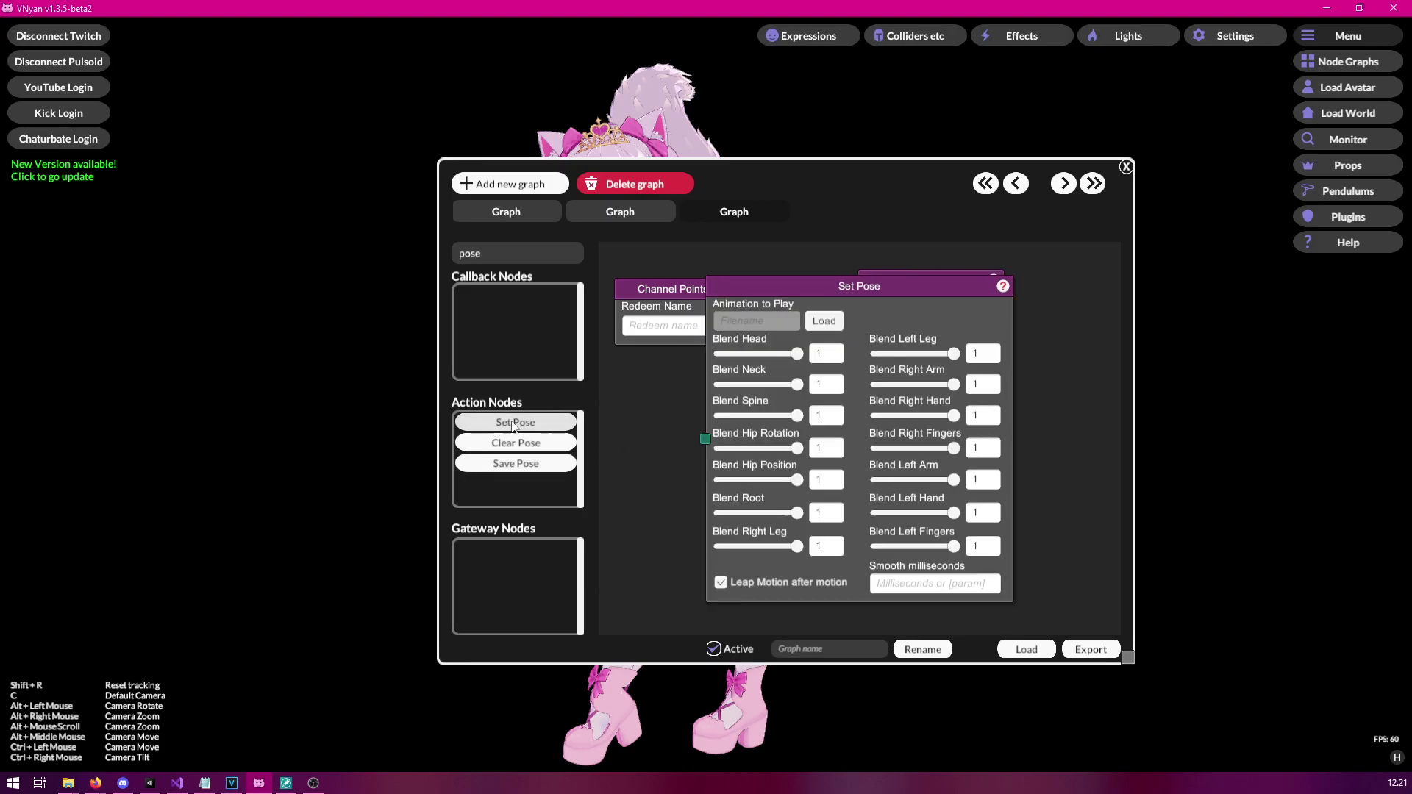
{"action": "left_click_drag", "start_coordinate": [790, 285], "coordinate": [961, 399]}
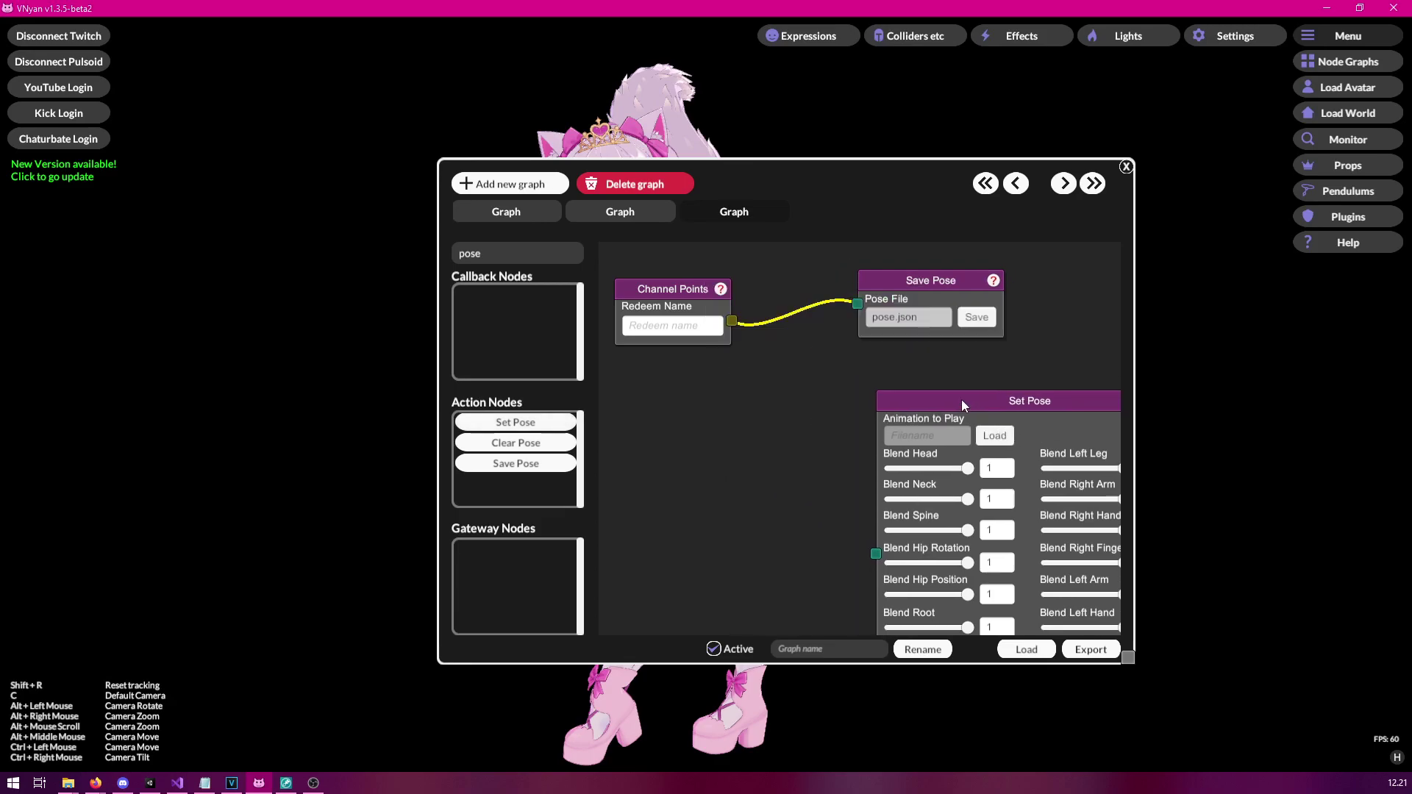
{"action": "double_click", "coordinate": [510, 248]}
{"action": "key", "text": "BackSpace"}
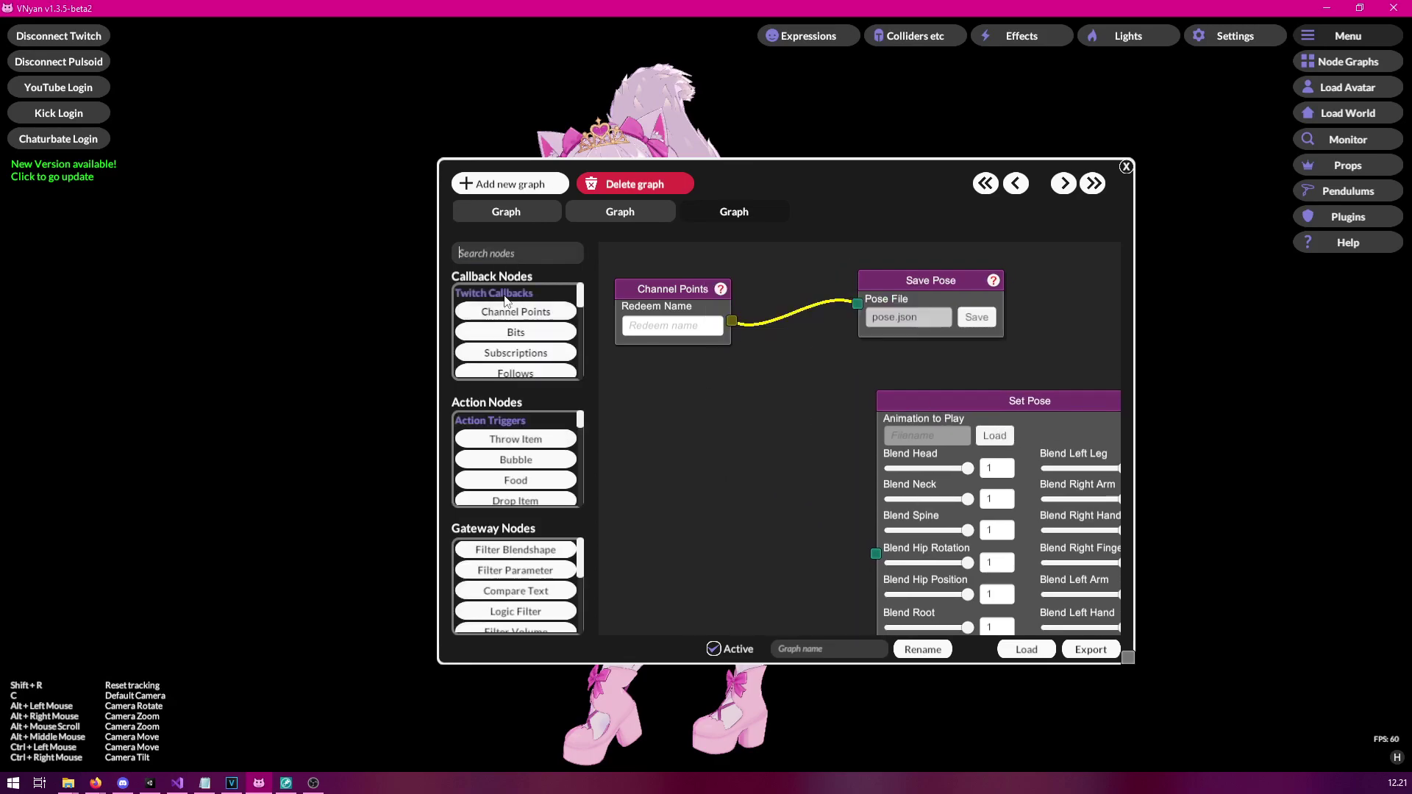
{"action": "left_click", "coordinate": [506, 306]}
{"action": "left_click_drag", "start_coordinate": [880, 414], "coordinate": [875, 555]}
{"action": "left_click_drag", "start_coordinate": [869, 448], "coordinate": [792, 294]}
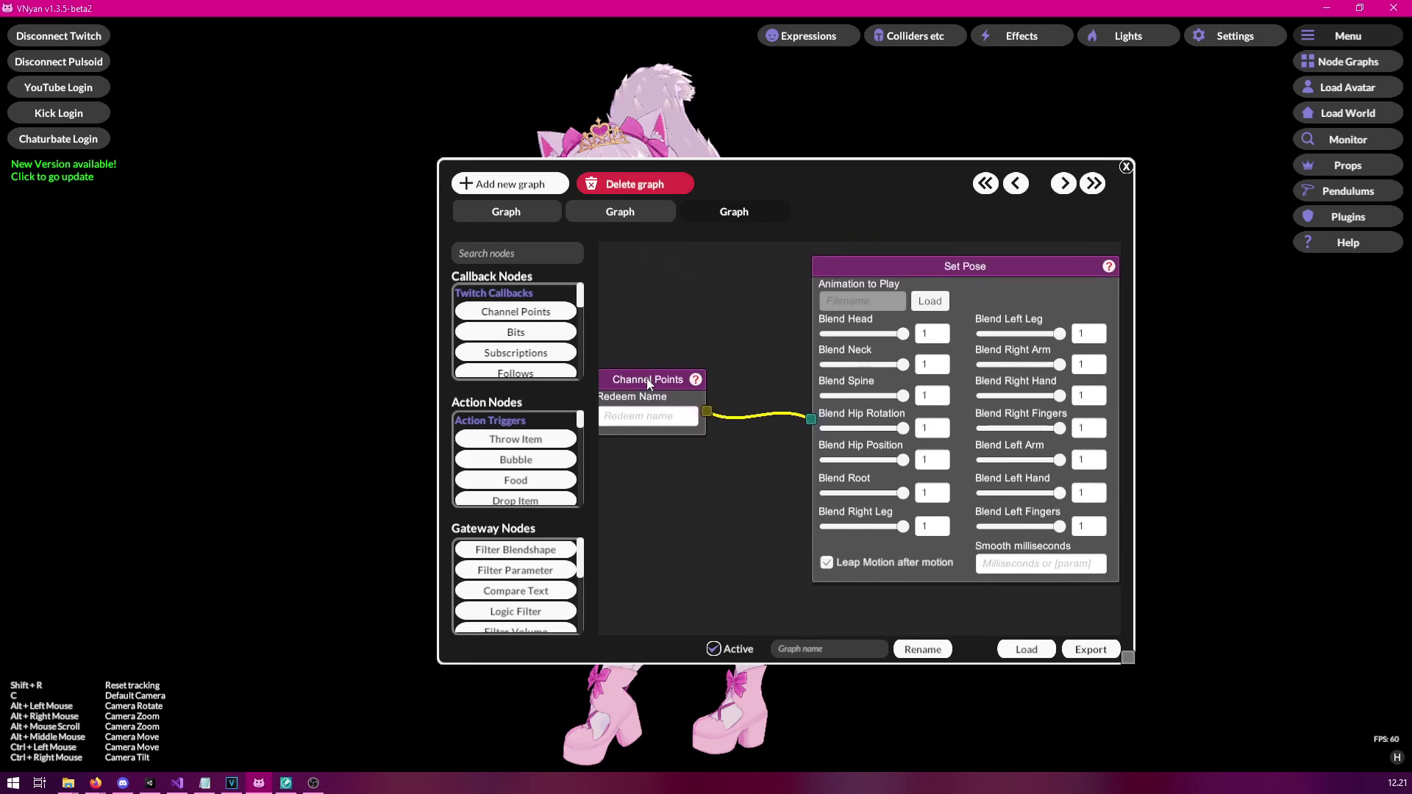
{"action": "left_click_drag", "start_coordinate": [781, 169], "coordinate": [681, 188]}
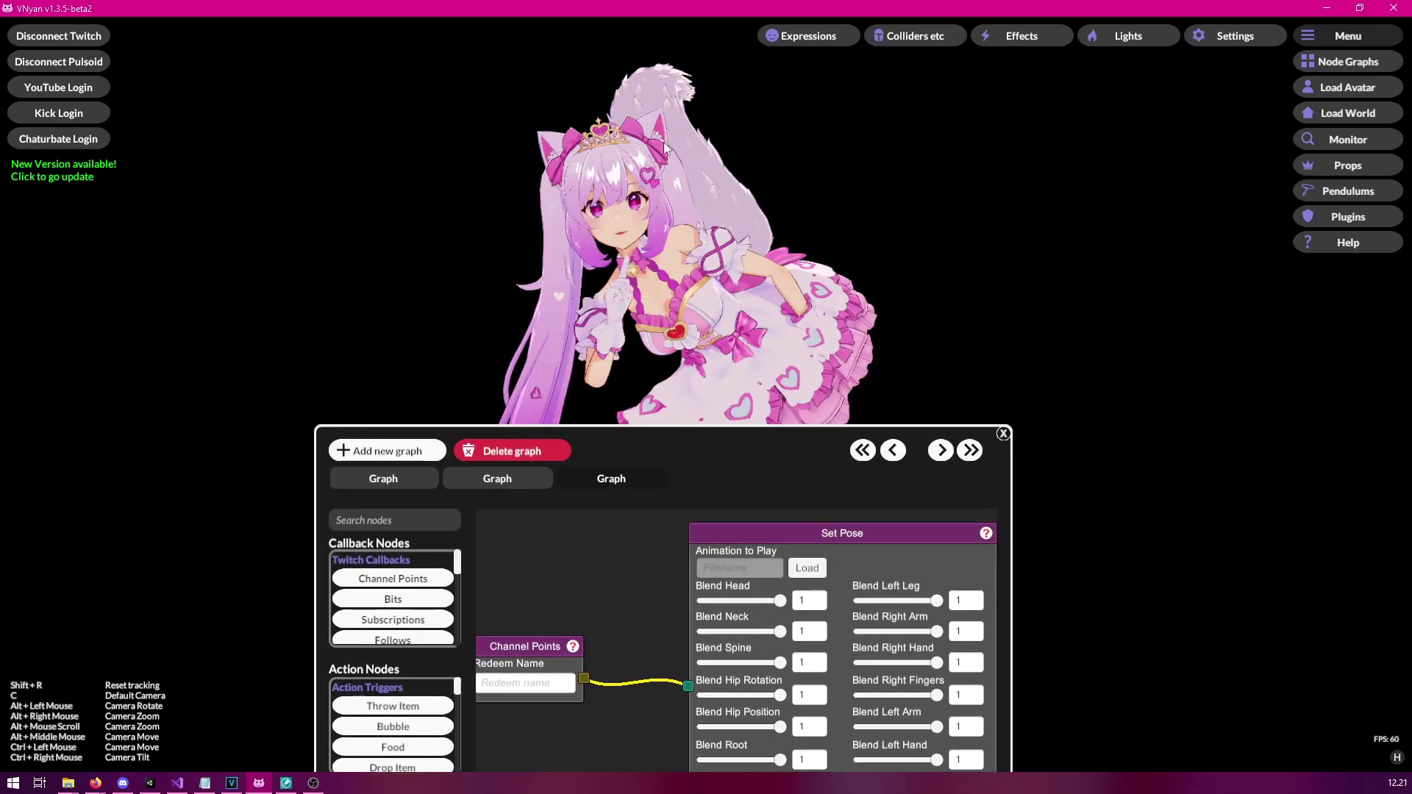
Check that VMC Receiver 3 listens on port 39539 in the Tracking Layers settings.
{"action": "left_click", "coordinate": [1191, 35]}
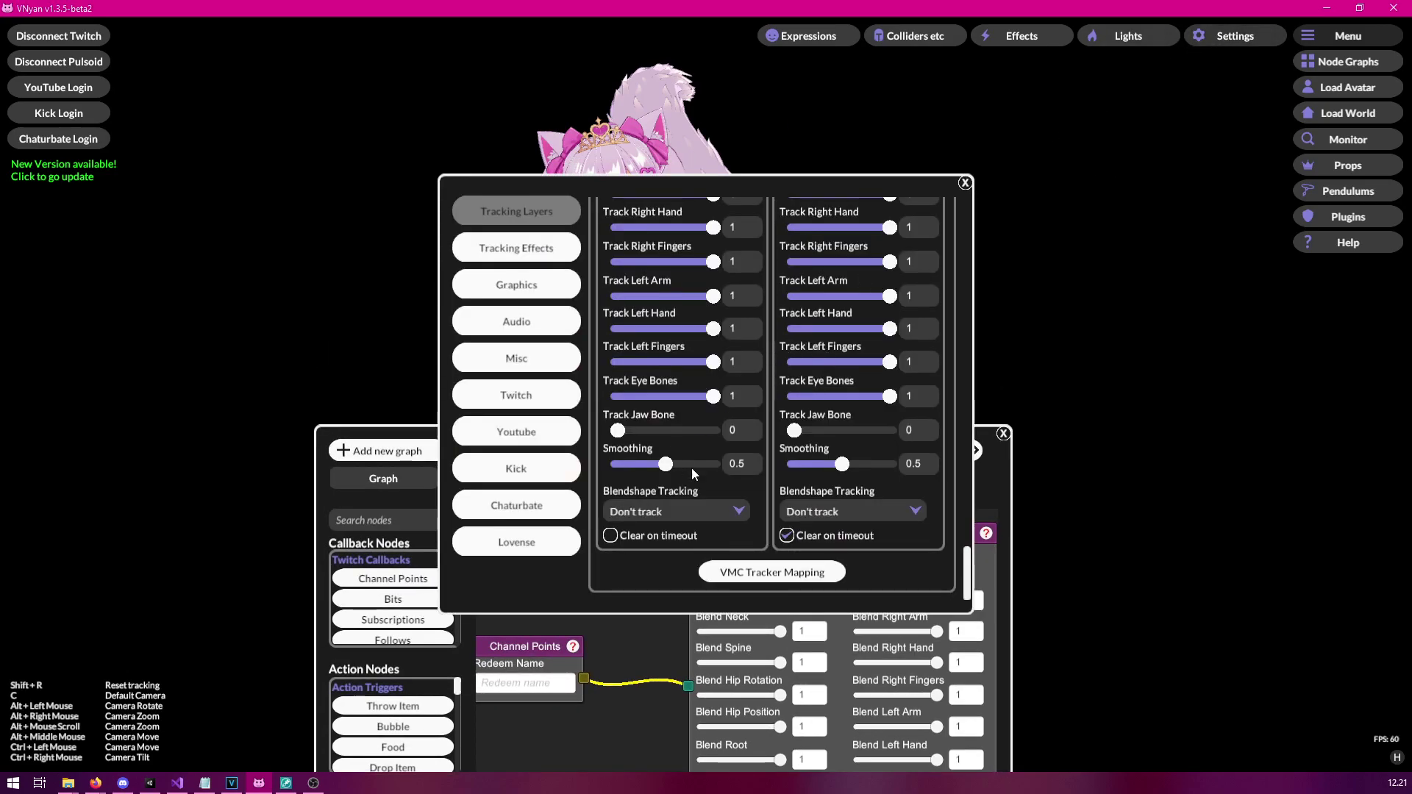
{"action": "scroll", "coordinate": [664, 332], "scroll_direction": "up", "scroll_amount": 10}
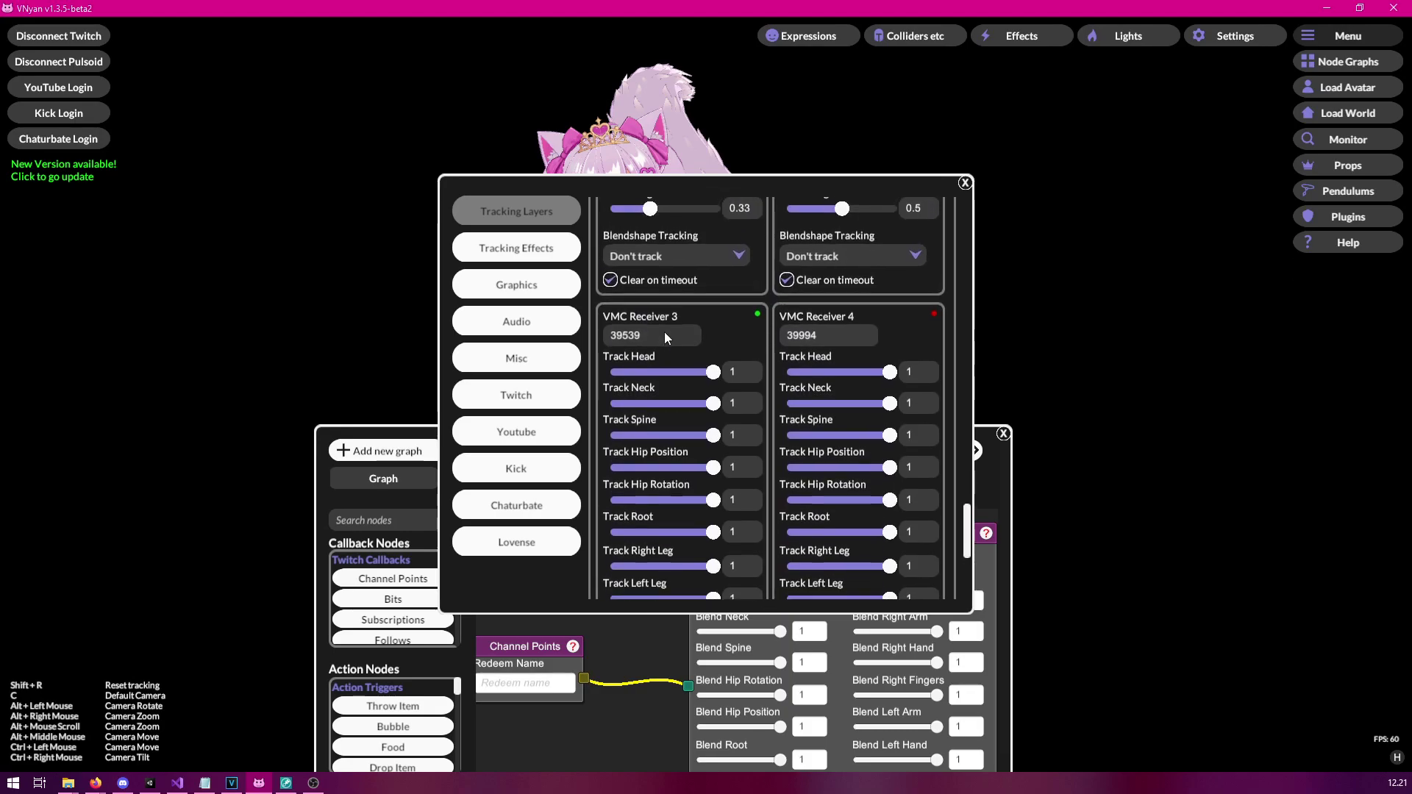
{"action": "scroll", "coordinate": [665, 337], "scroll_direction": "up", "scroll_amount": 1}
{"action": "left_click", "coordinate": [647, 347]}
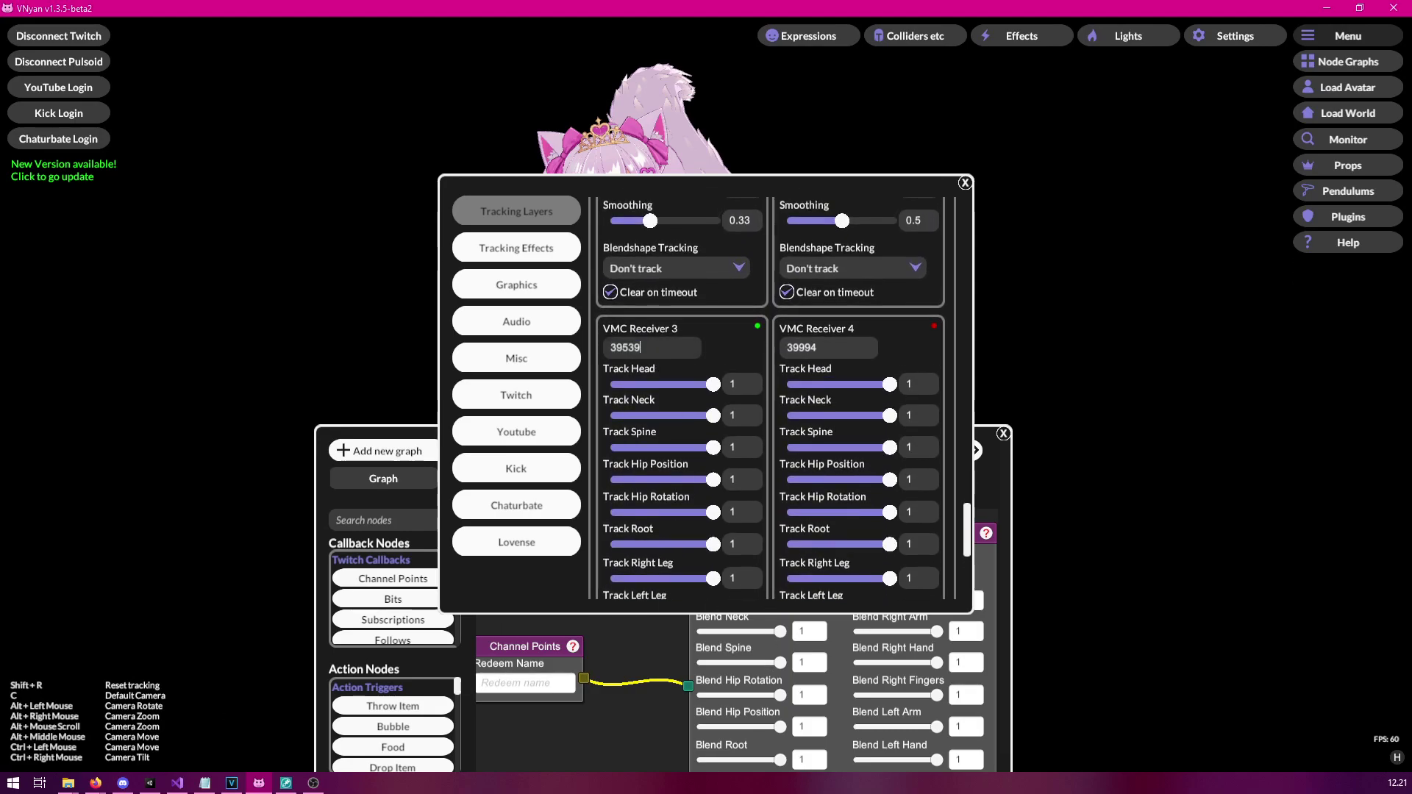
{"action": "key", "text": "alt+Tab"}
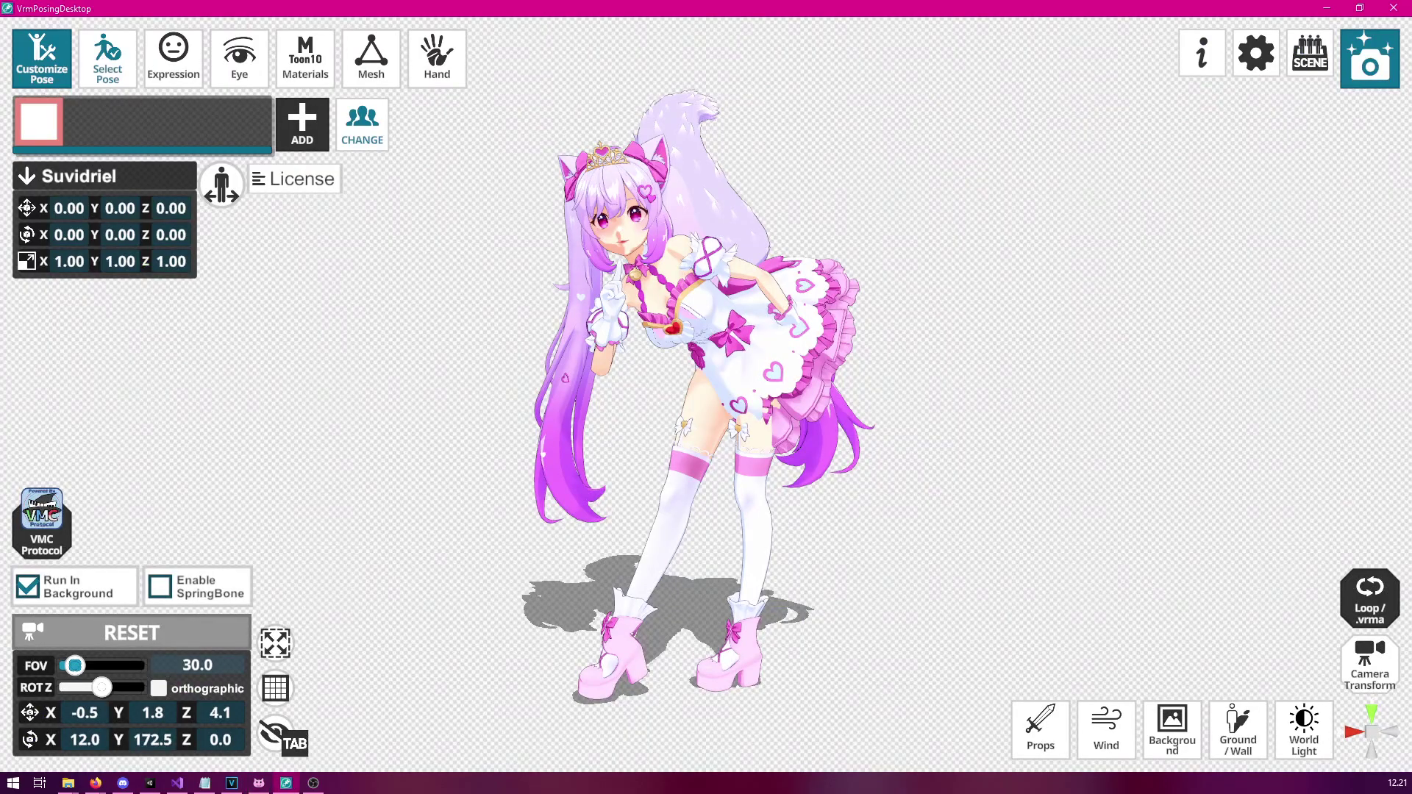
Stop the VMC pose stream and minimize VRM Posing Desktop.
{"action": "left_click", "coordinate": [39, 533]}
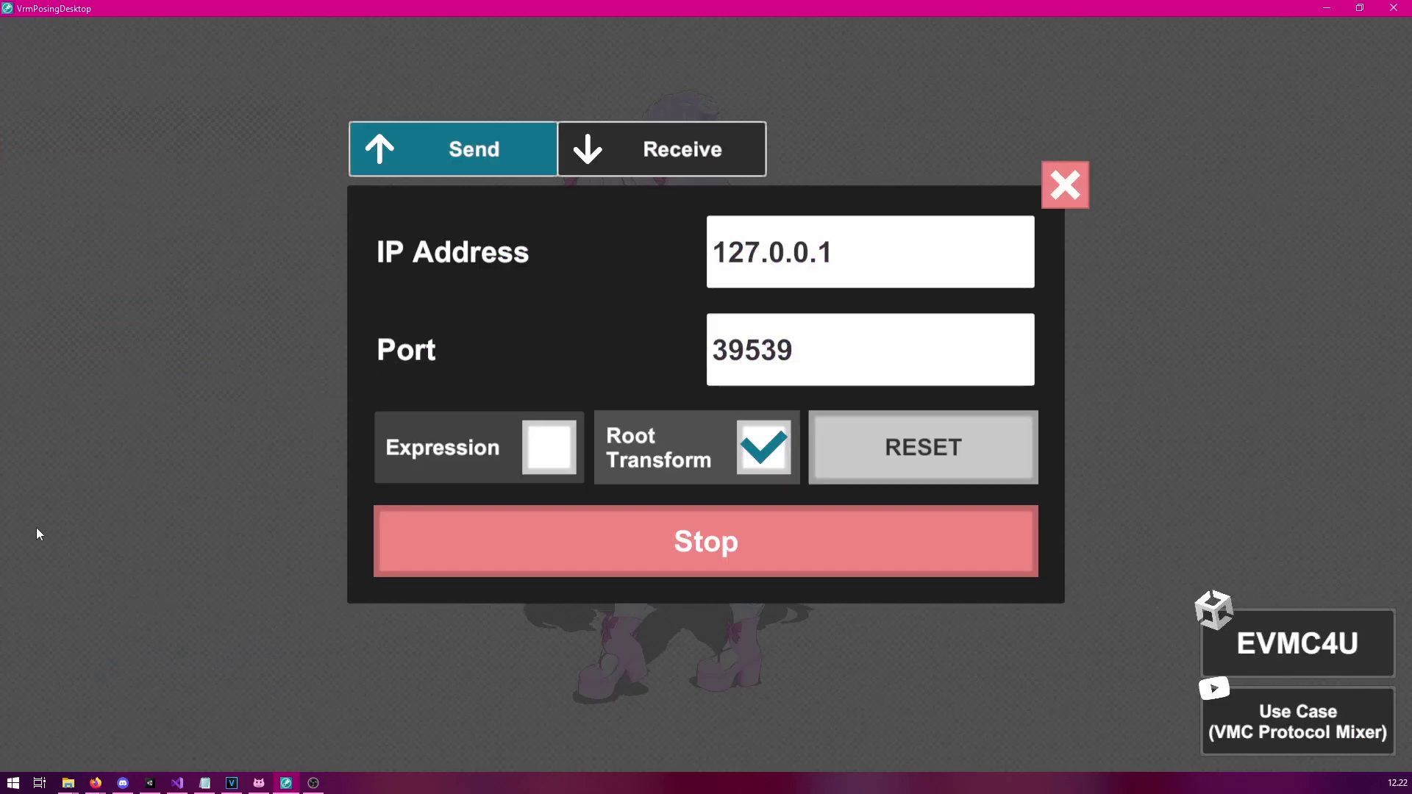
{"action": "left_click", "coordinate": [728, 537]}
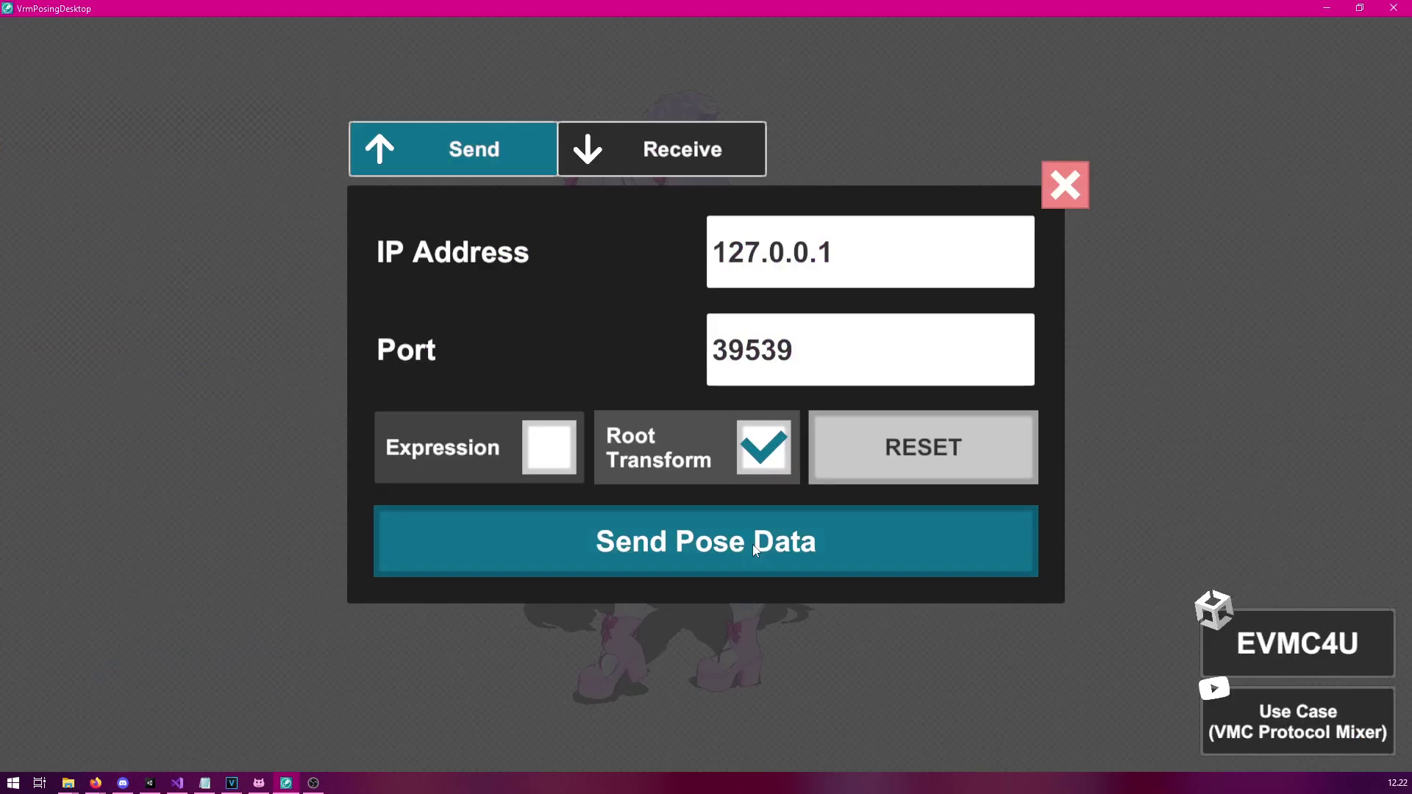
{"action": "left_click", "coordinate": [1064, 185]}
{"action": "left_click", "coordinate": [1331, 8]}
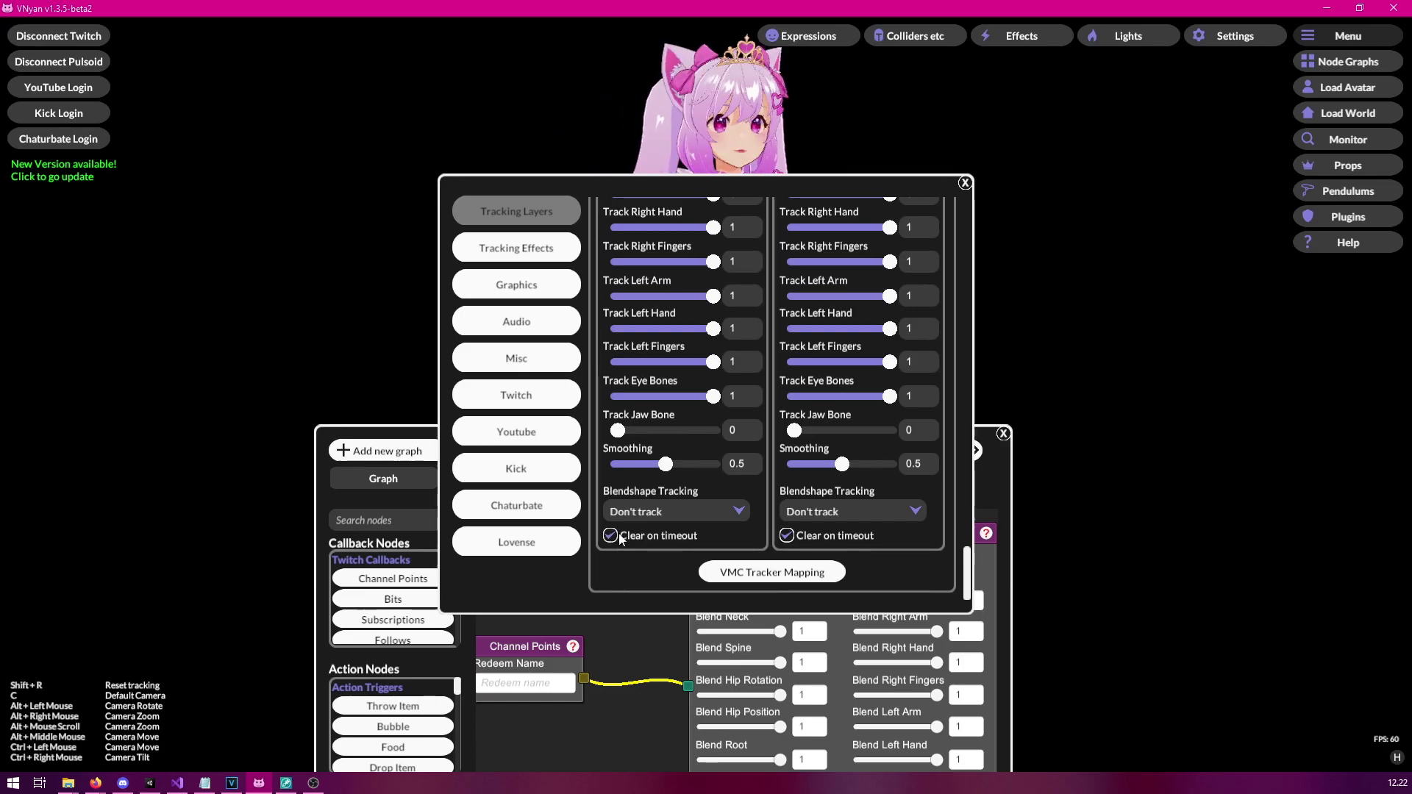
Close the settings and pan the node graph to bring the Save Pose and Set Pose nodes into view.
{"action": "left_click", "coordinate": [964, 183]}
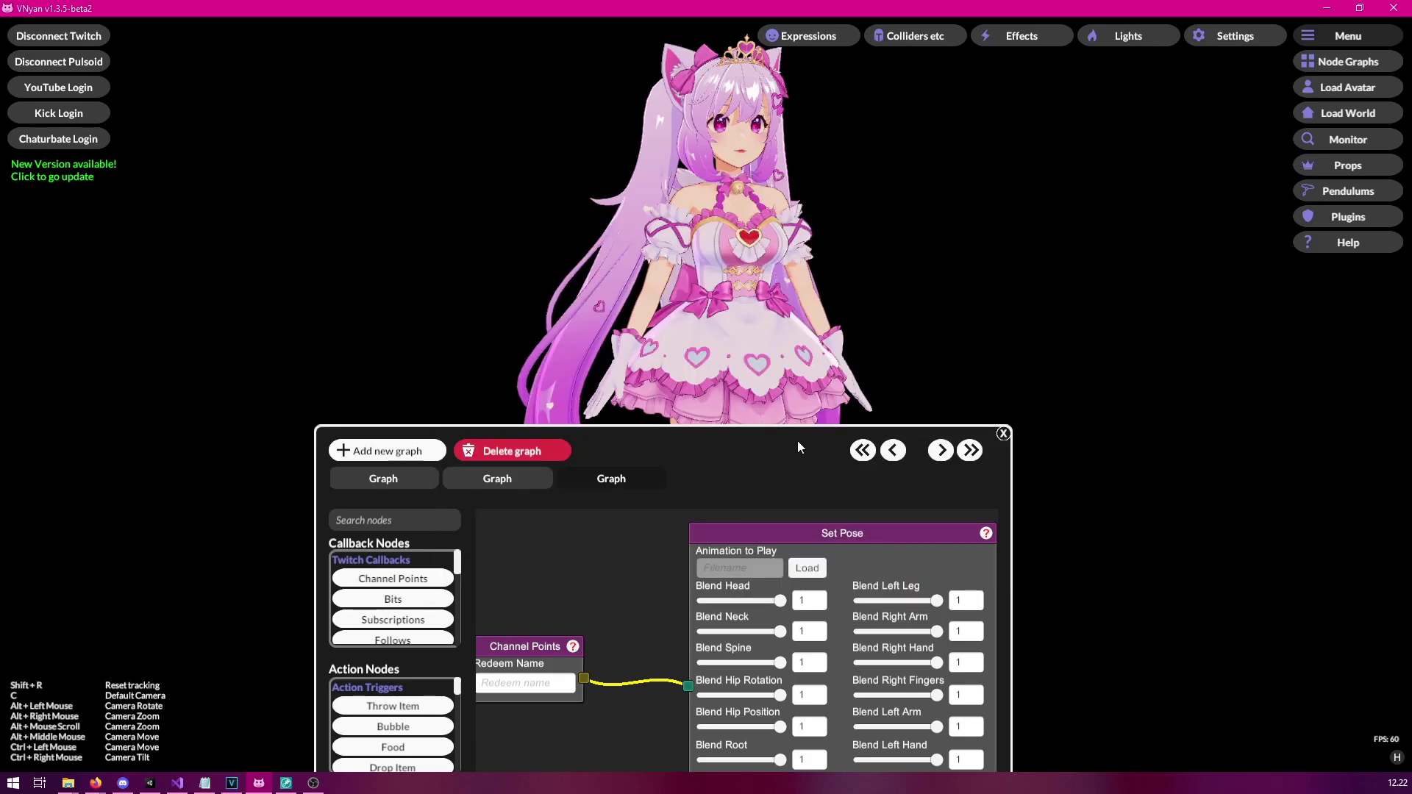
{"action": "left_click_drag", "start_coordinate": [797, 440], "coordinate": [613, 183]}
{"action": "left_click_drag", "start_coordinate": [510, 280], "coordinate": [409, 350]}
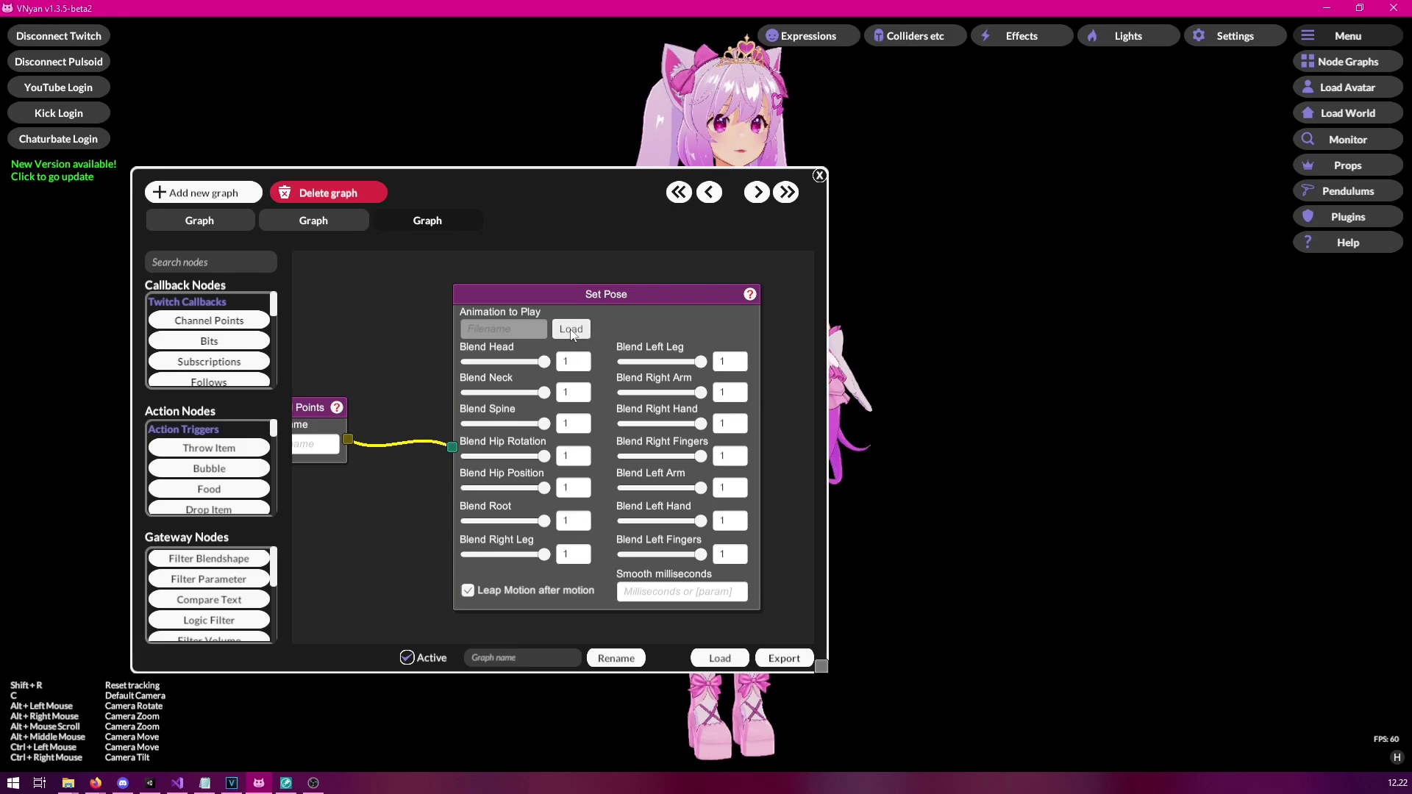
{"action": "left_click_drag", "start_coordinate": [406, 372], "coordinate": [449, 449]}
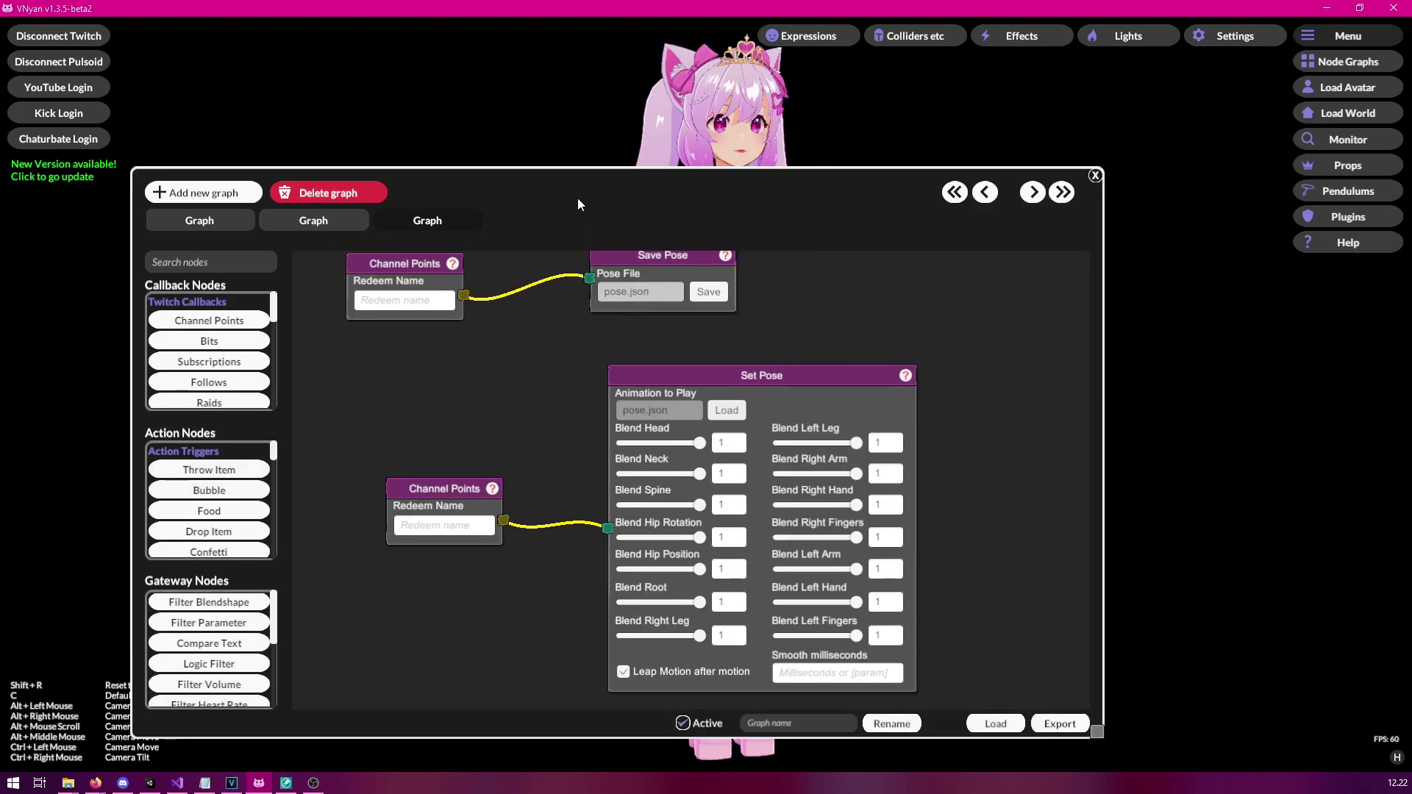
{"action": "left_click_drag", "start_coordinate": [521, 393], "coordinate": [464, 308]}
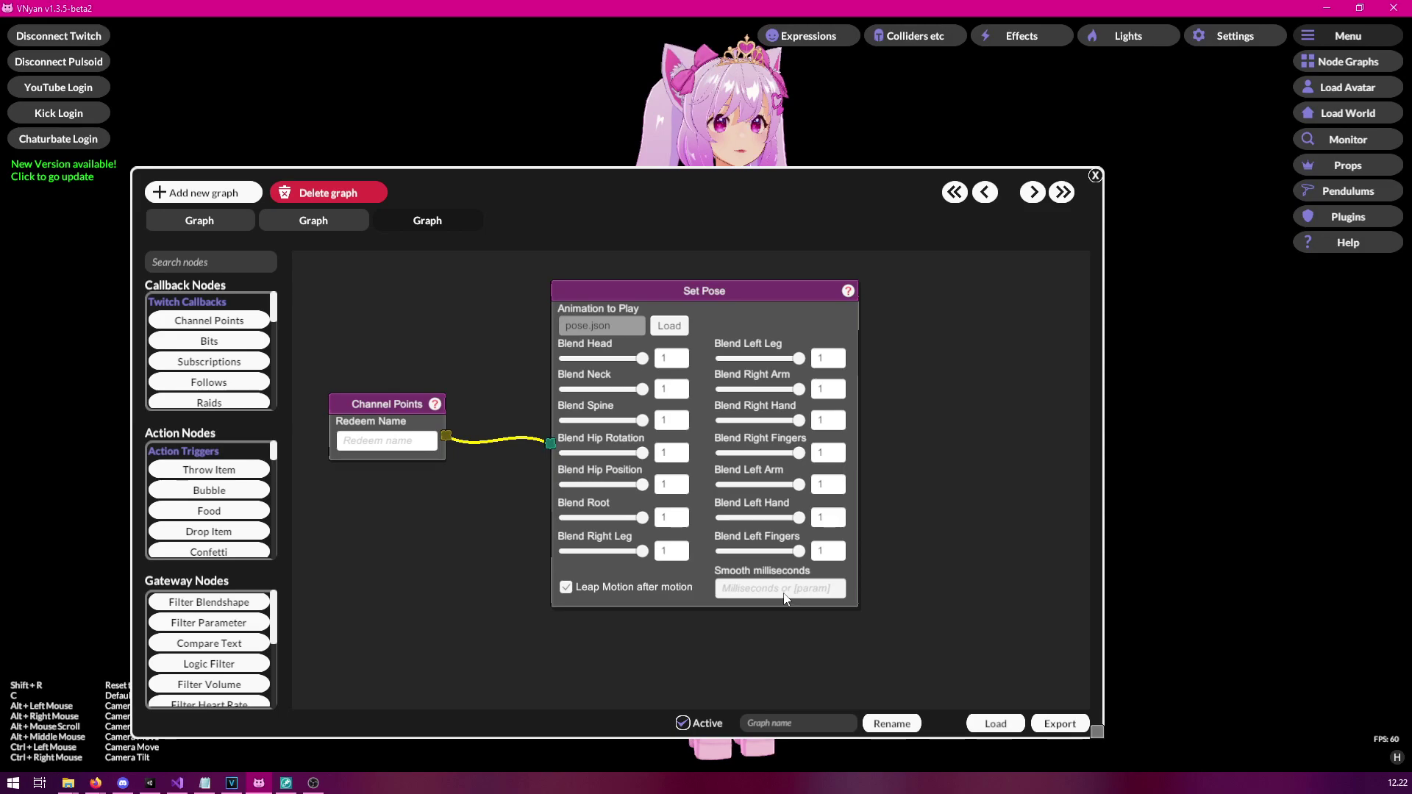
{"action": "left_click_drag", "start_coordinate": [561, 182], "coordinate": [727, 355]}
Fire the Channel Points signal so Set Pose loads pose.json onto the avatar.
{"action": "right_click", "coordinate": [563, 577]}
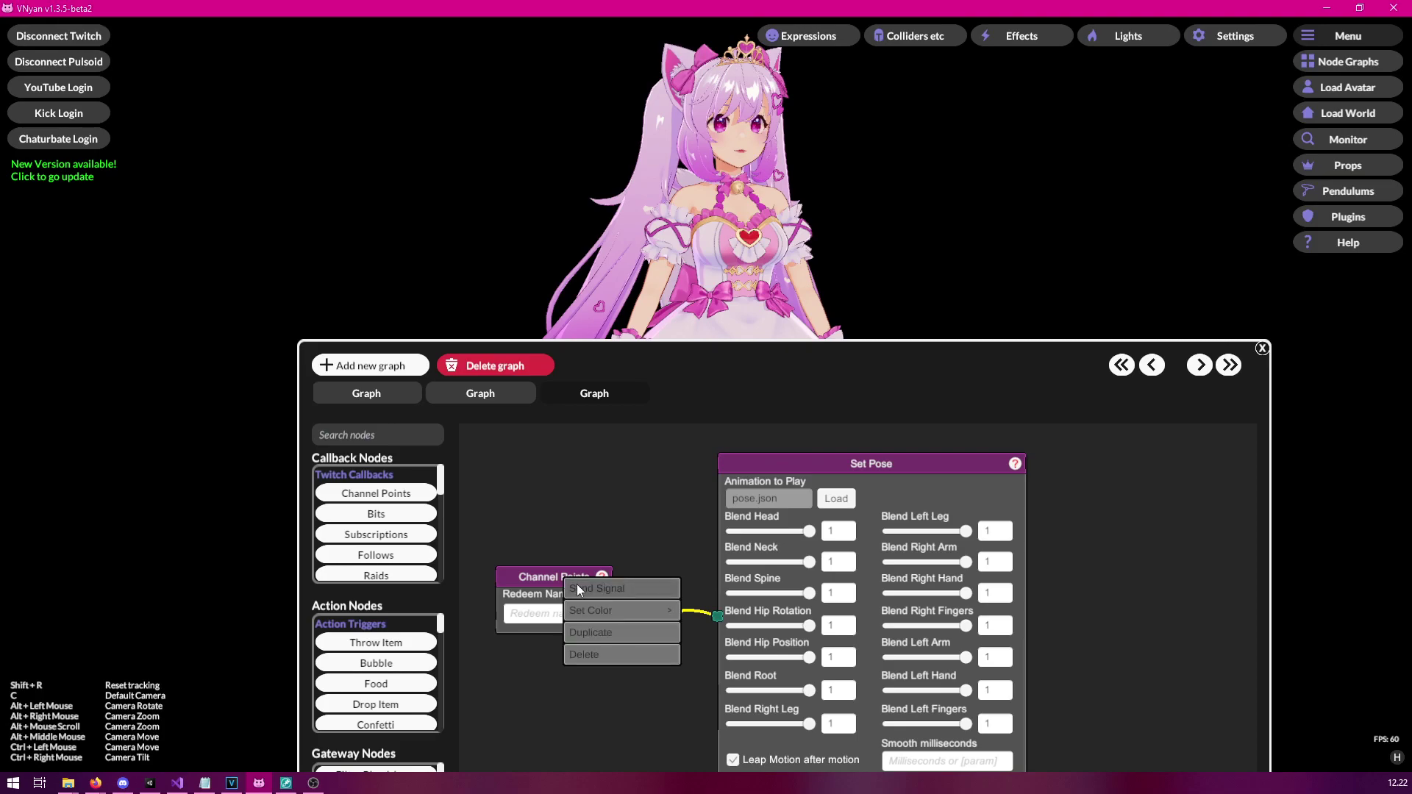
{"action": "left_click", "coordinate": [576, 584]}
{"action": "left_click_drag", "start_coordinate": [1011, 371], "coordinate": [1074, 664]}
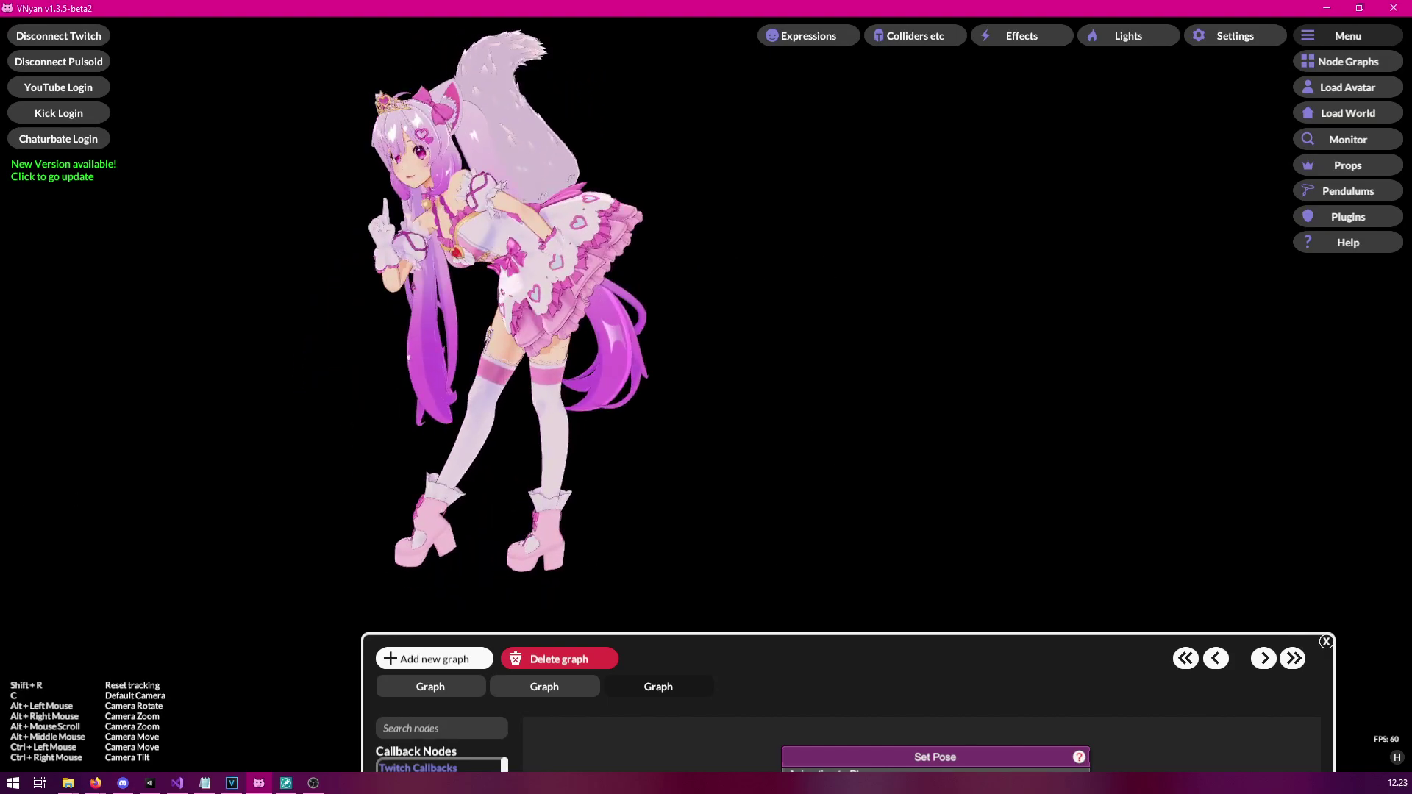
{"action": "key", "text": "alt+Tab"}
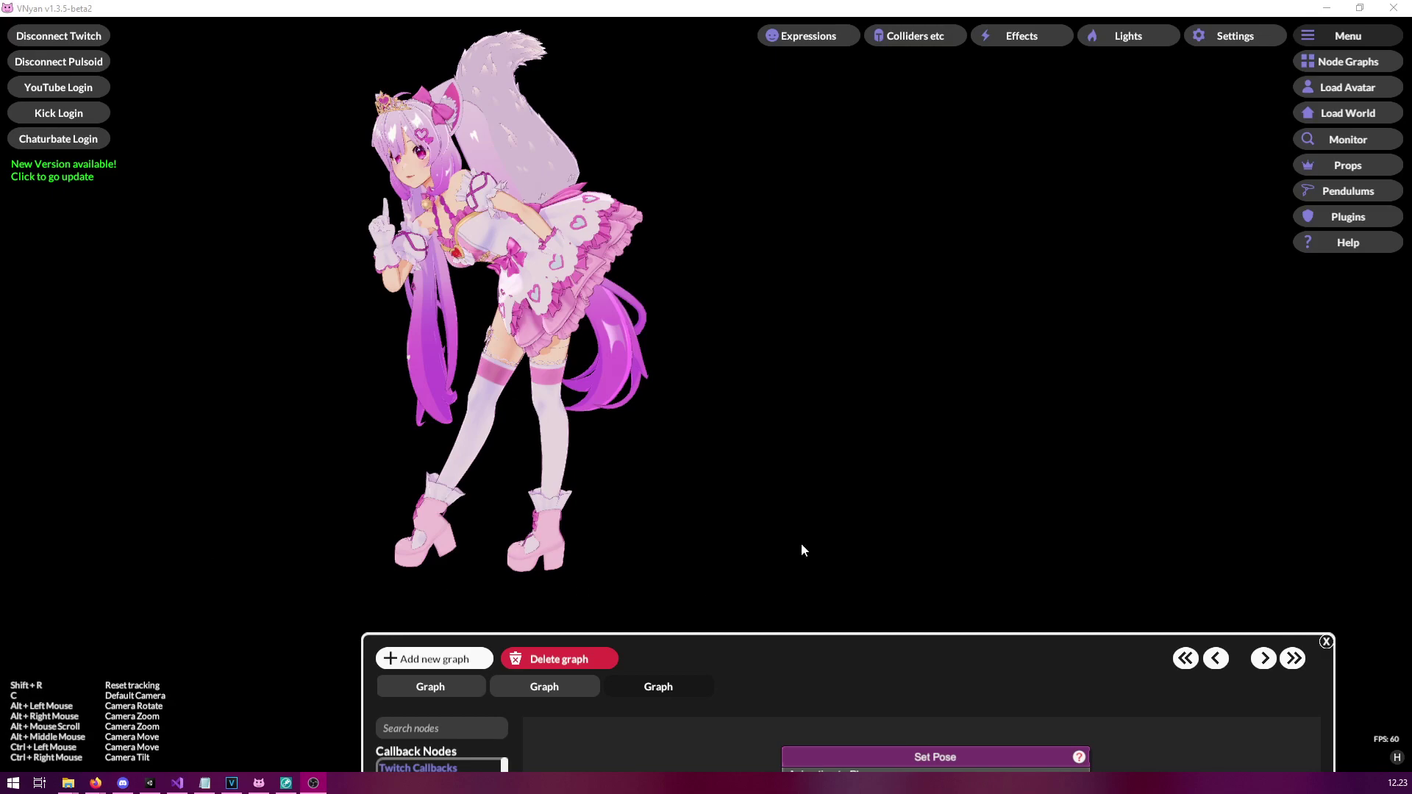
{"action": "left_click_drag", "start_coordinate": [947, 635], "coordinate": [1030, 123]}
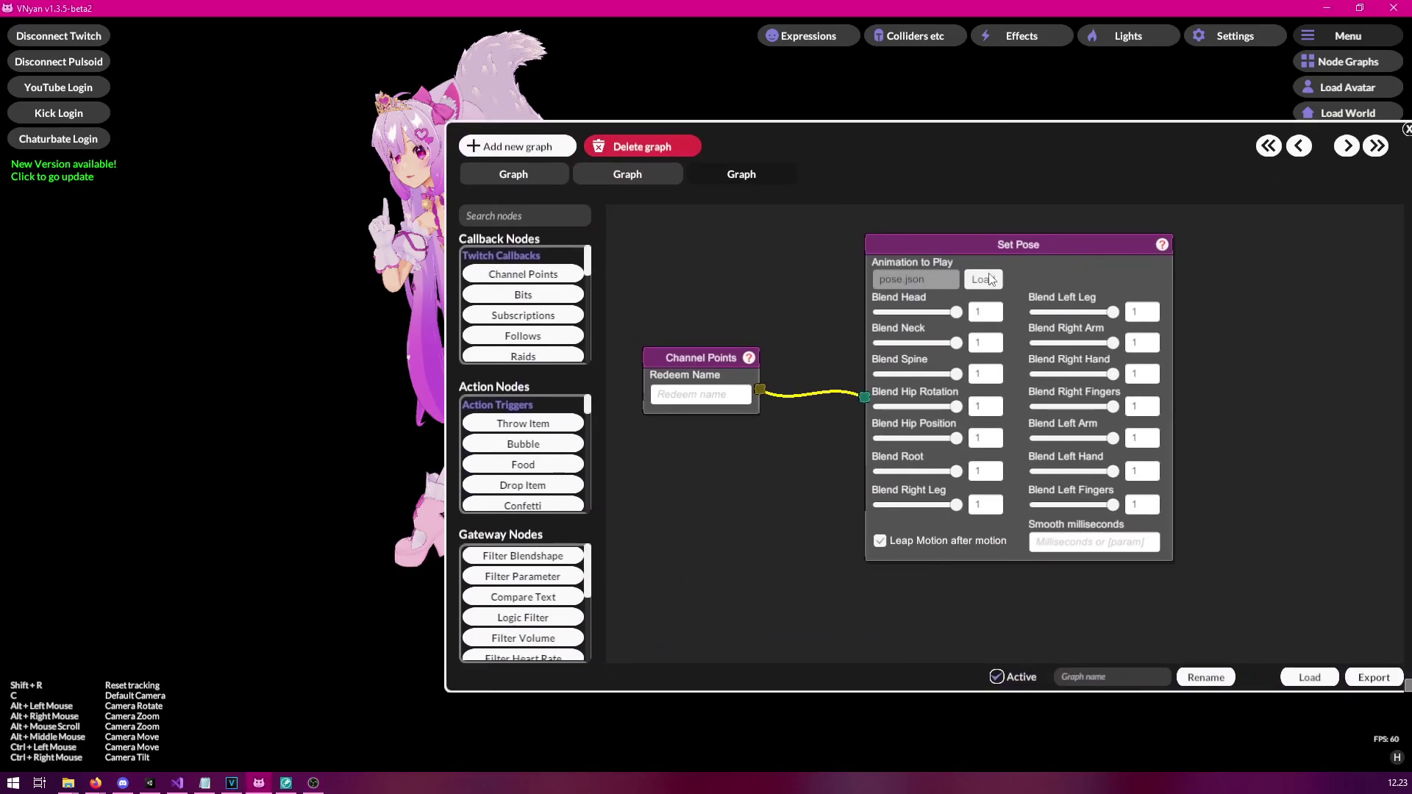